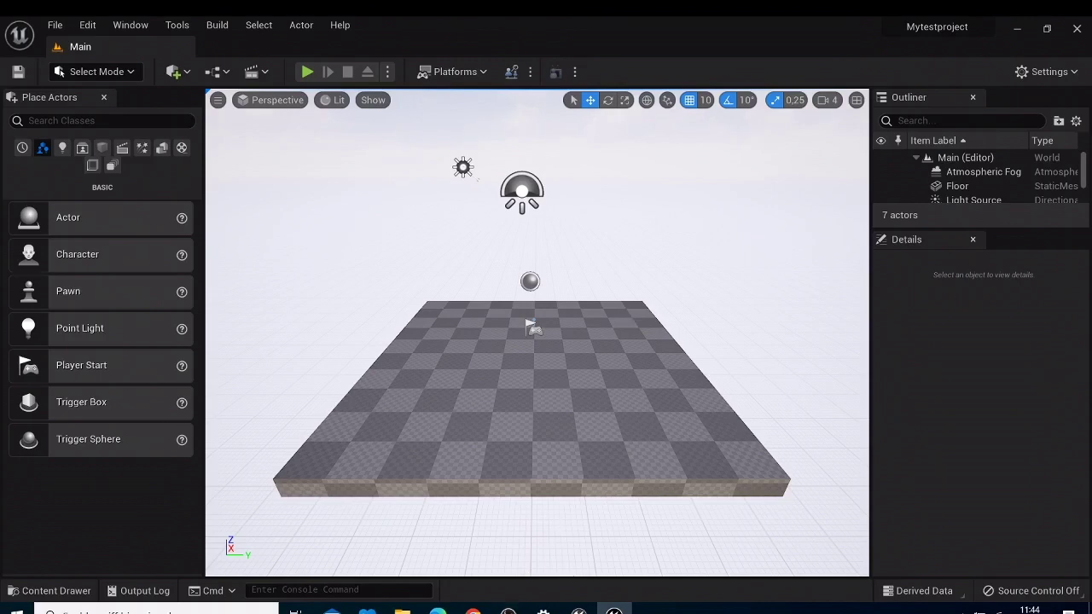
Switch to the UE4Editor window showing the MetaHumanSample level.
mouse_move(580, 611)
key(alt+Tab)
right_click(579, 612)
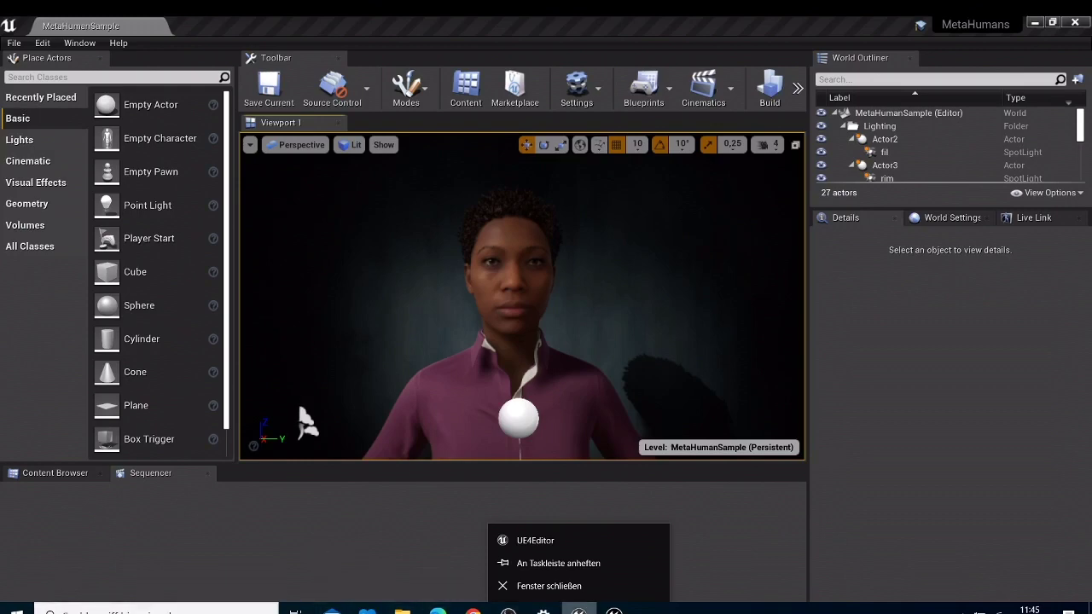
Bring Windows Settings forward and go to its Windows Update page.
click(544, 612)
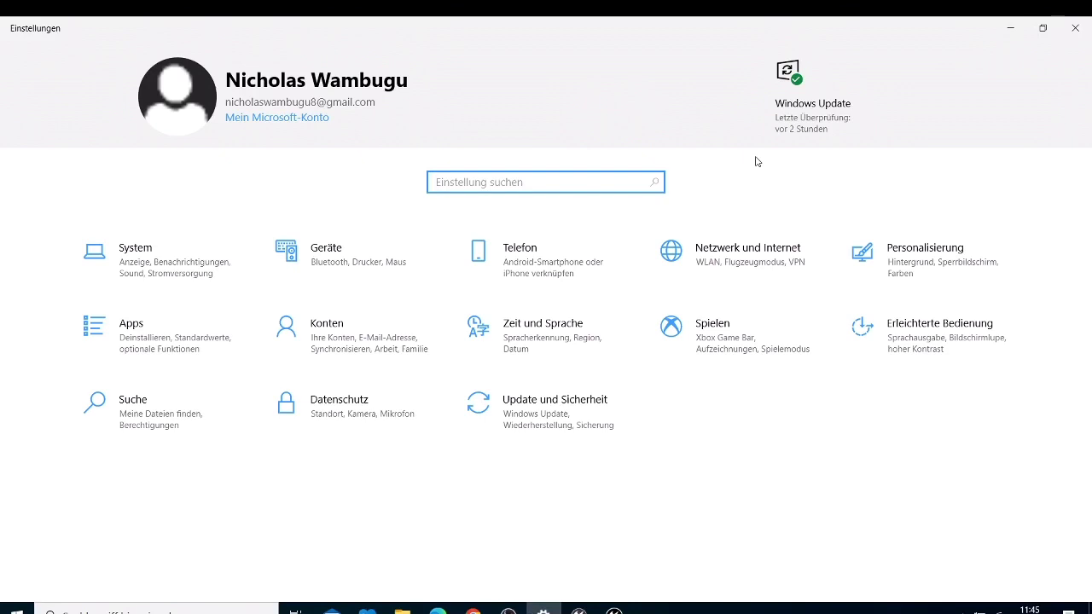
click(832, 118)
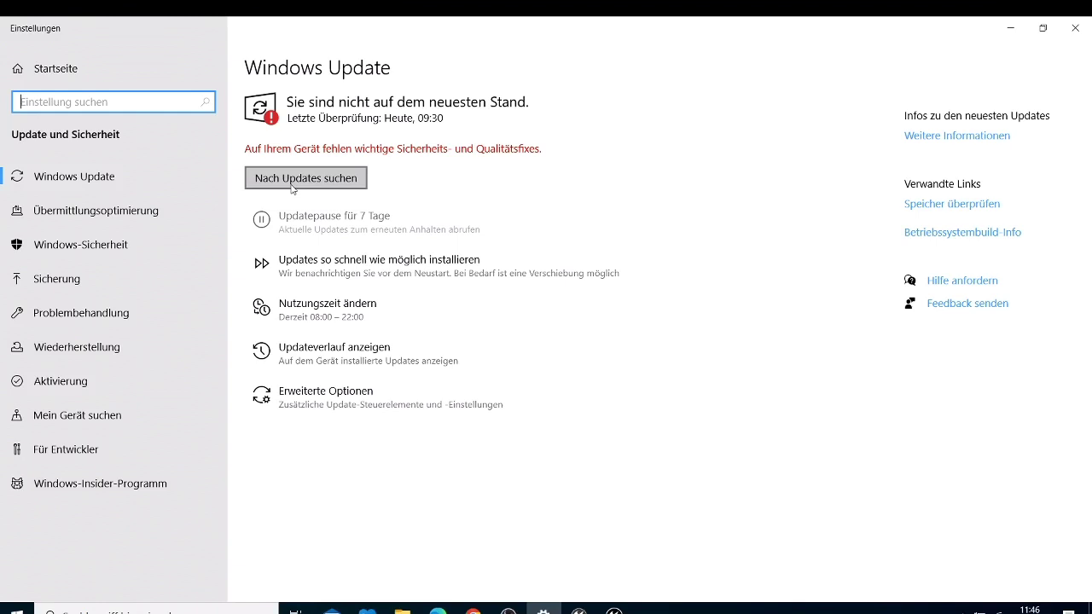
In Chrome, review the Adrenalin 22.4.1 release notes' list of compatible Radeon products.
click(470, 609)
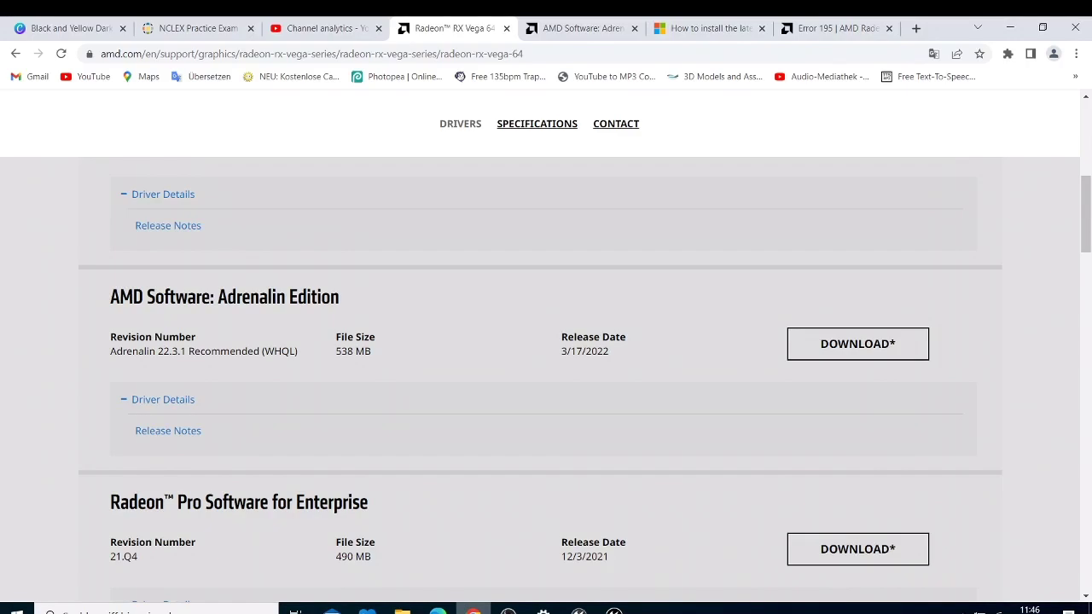
scroll(427, 107, up, 2)
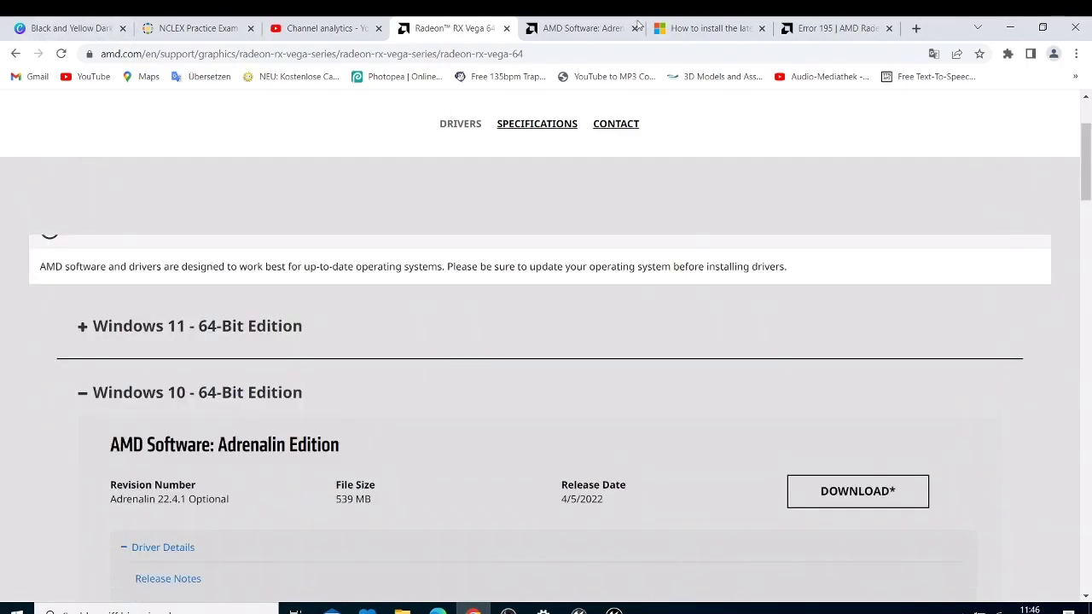
click(583, 30)
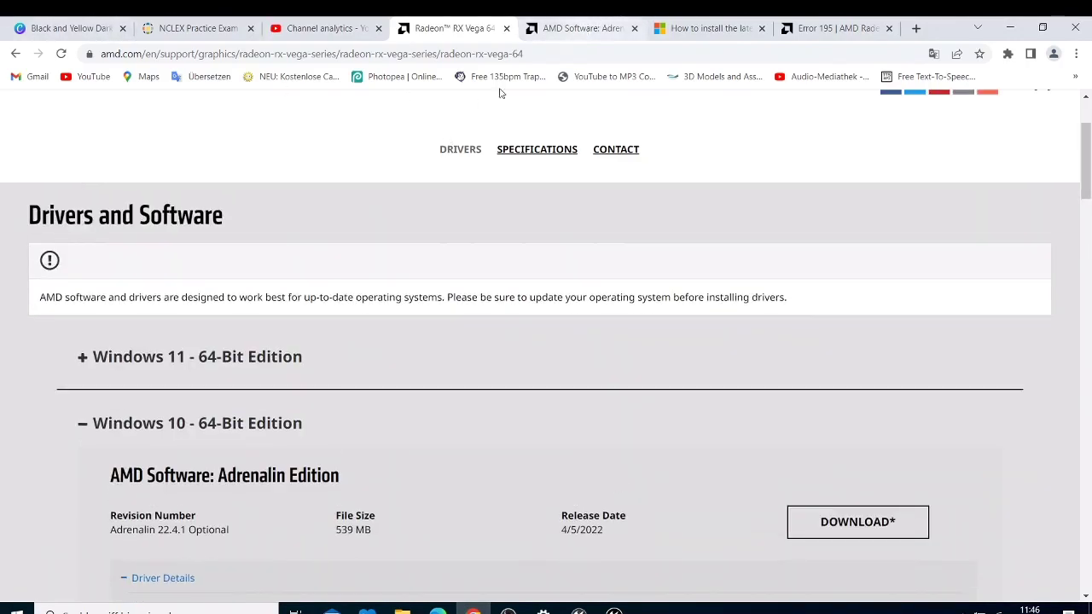
scroll(309, 252, up, 5)
scroll(310, 252, up, 10)
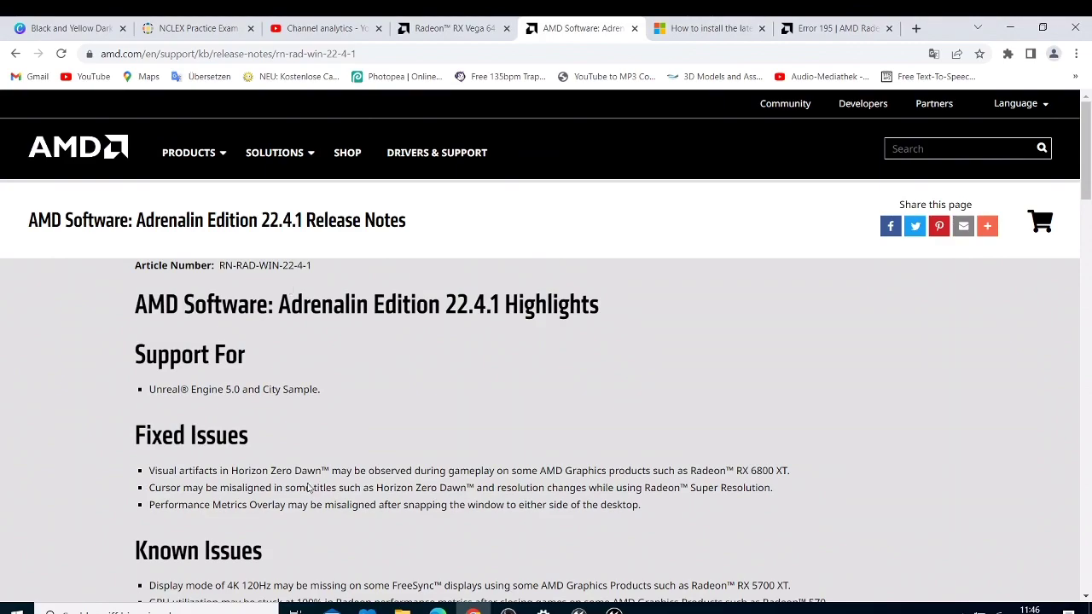
scroll(392, 456, down, 3)
scroll(388, 457, down, 12)
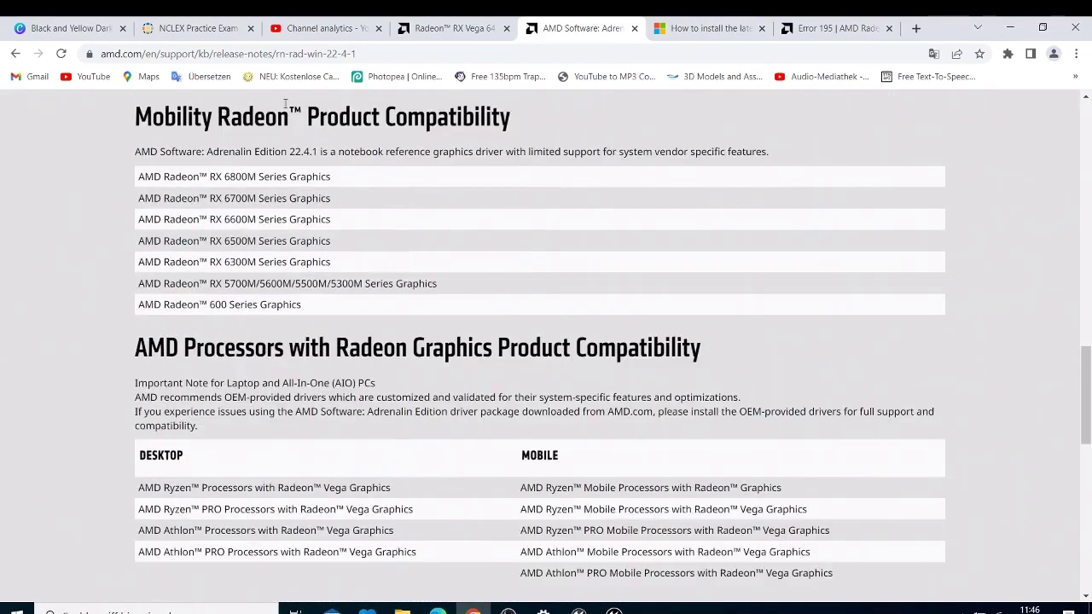
Show the Radeon RX Vega 64 drivers page offering Adrenalin 22.4.1 Optional (539 MB).
click(454, 30)
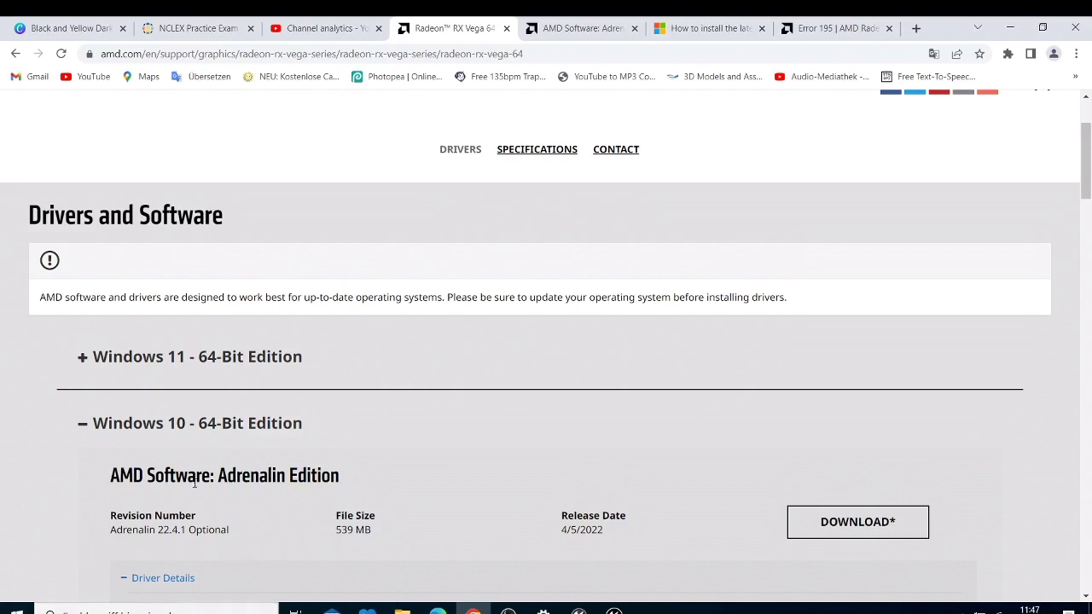
Check the 22.4.1 release notes for RX Vega and Windows 10 support.
click(538, 28)
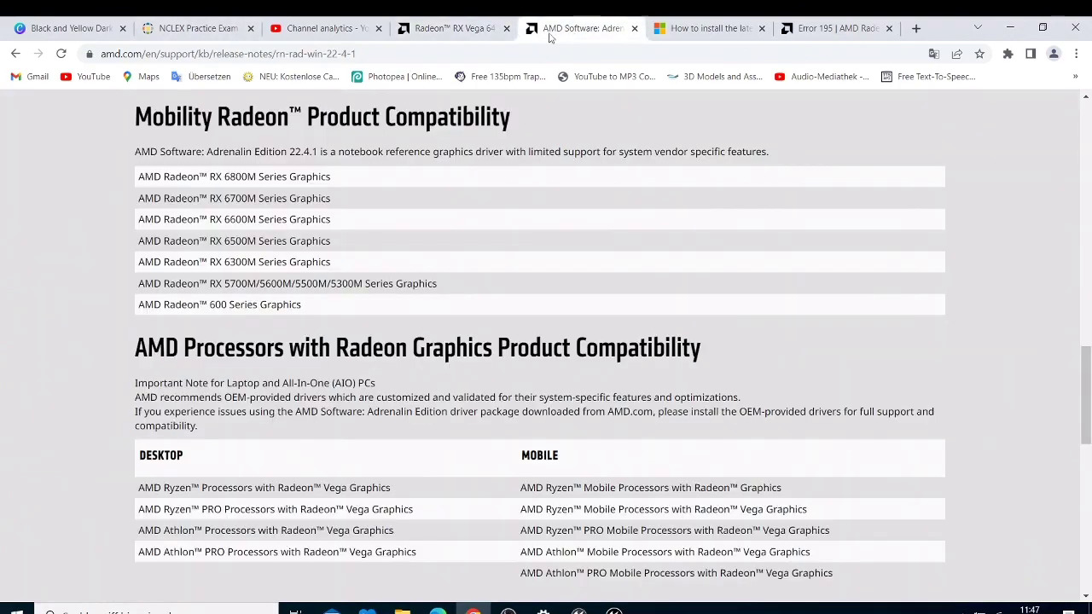
scroll(264, 168, up, 10)
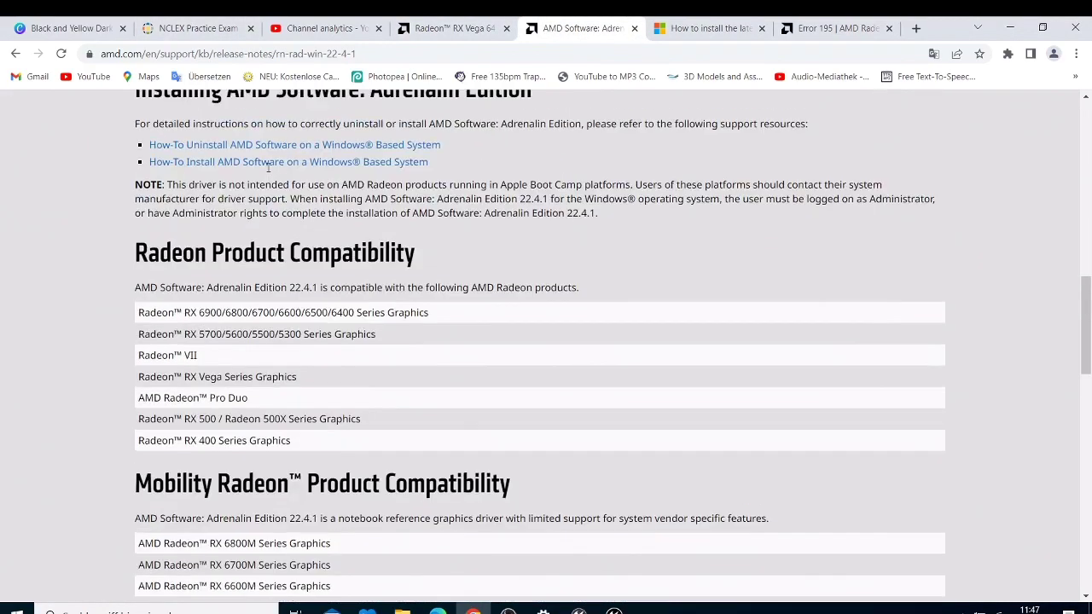
scroll(269, 172, up, 5)
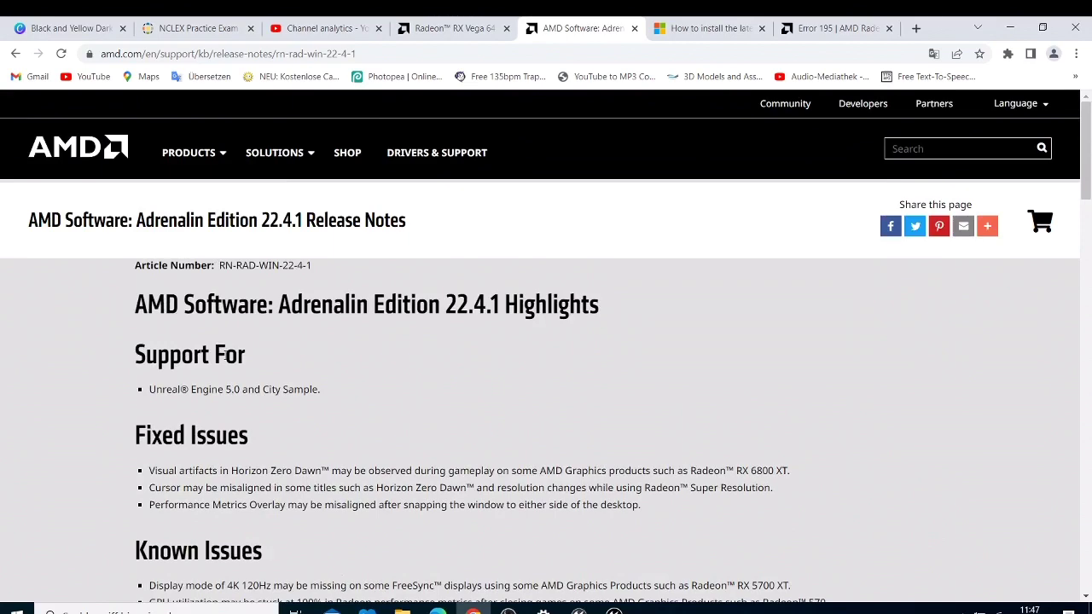
scroll(226, 357, down, 4)
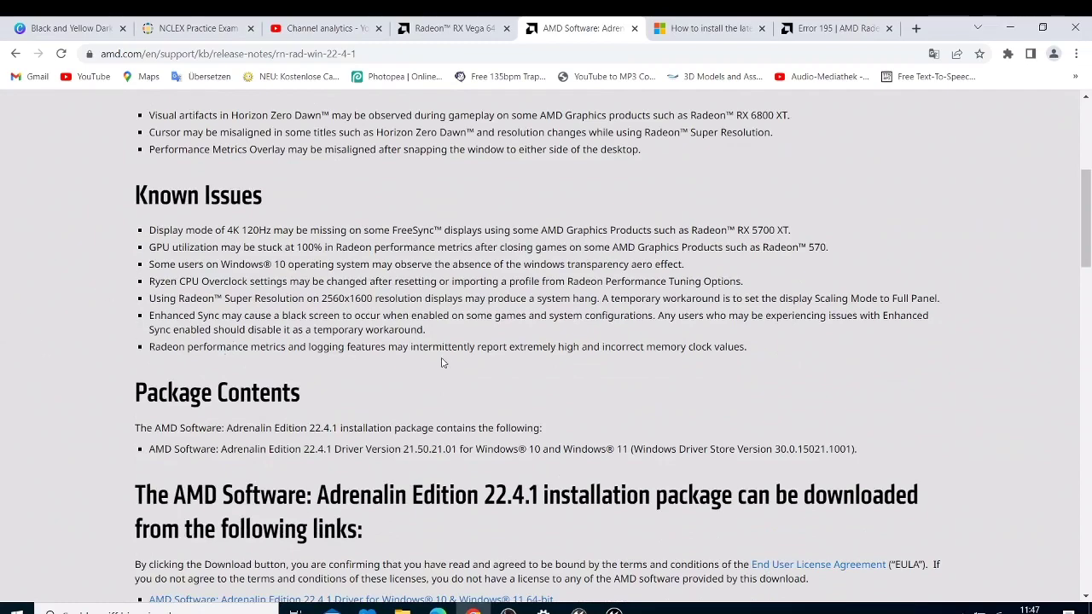
scroll(442, 363, up, 1)
scroll(443, 363, up, 3)
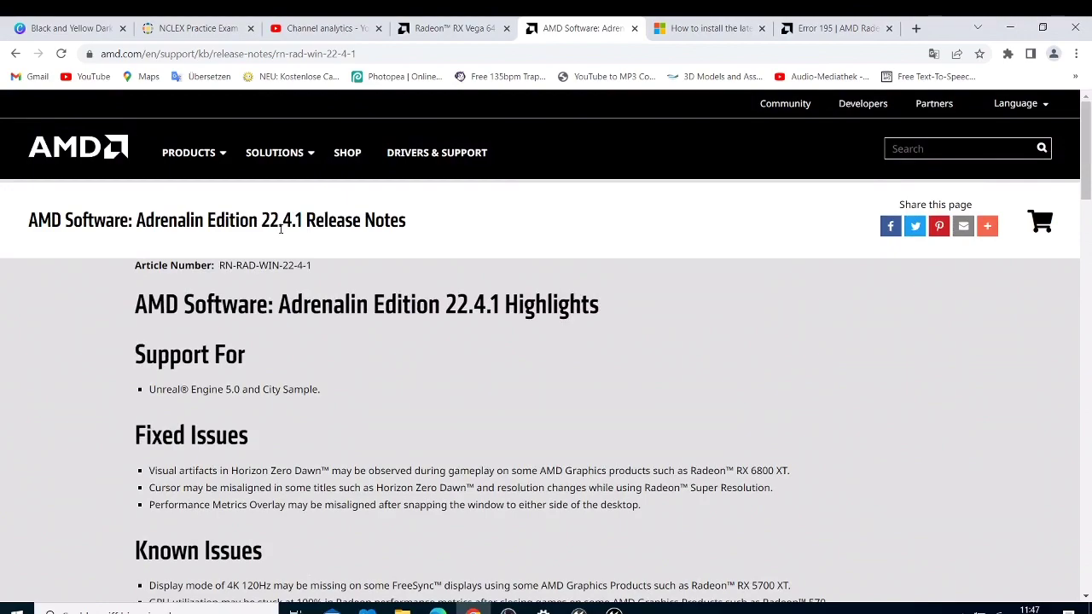
scroll(337, 266, down, 8)
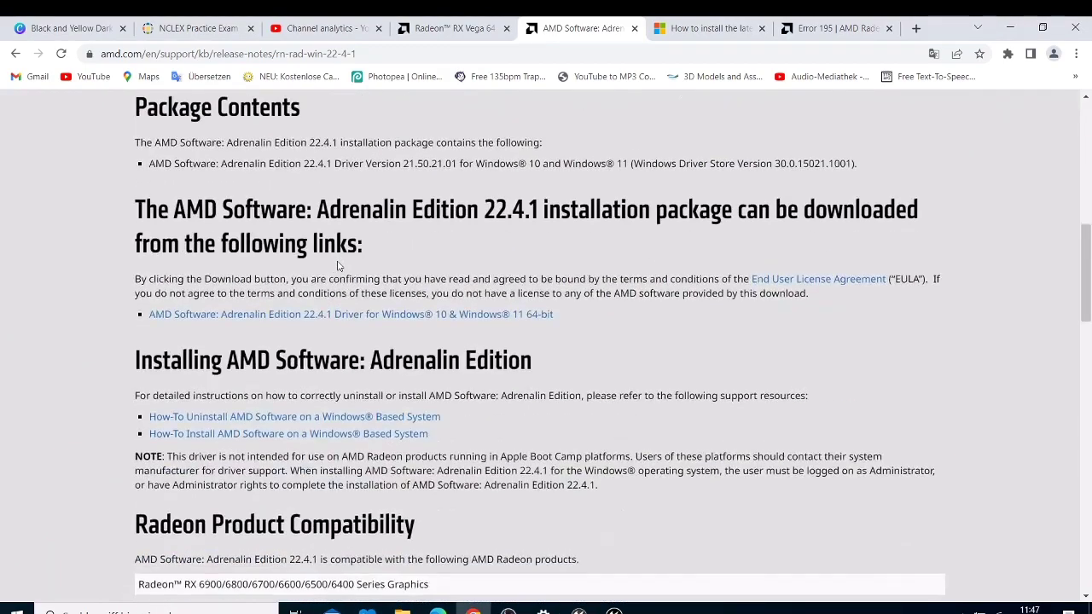
scroll(337, 266, down, 5)
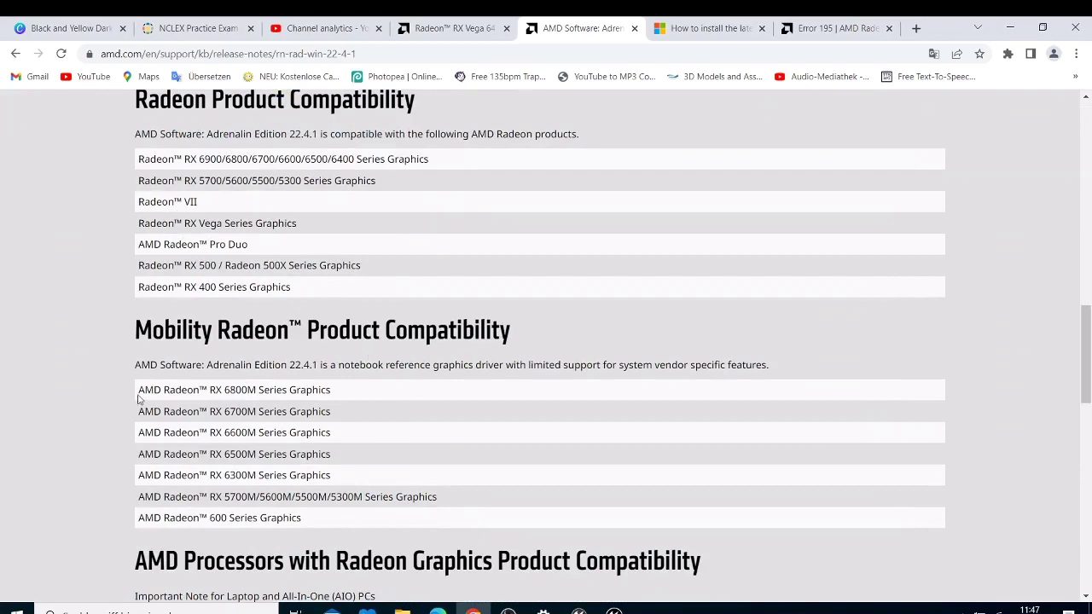
scroll(254, 424, down, 1)
scroll(253, 424, down, 3)
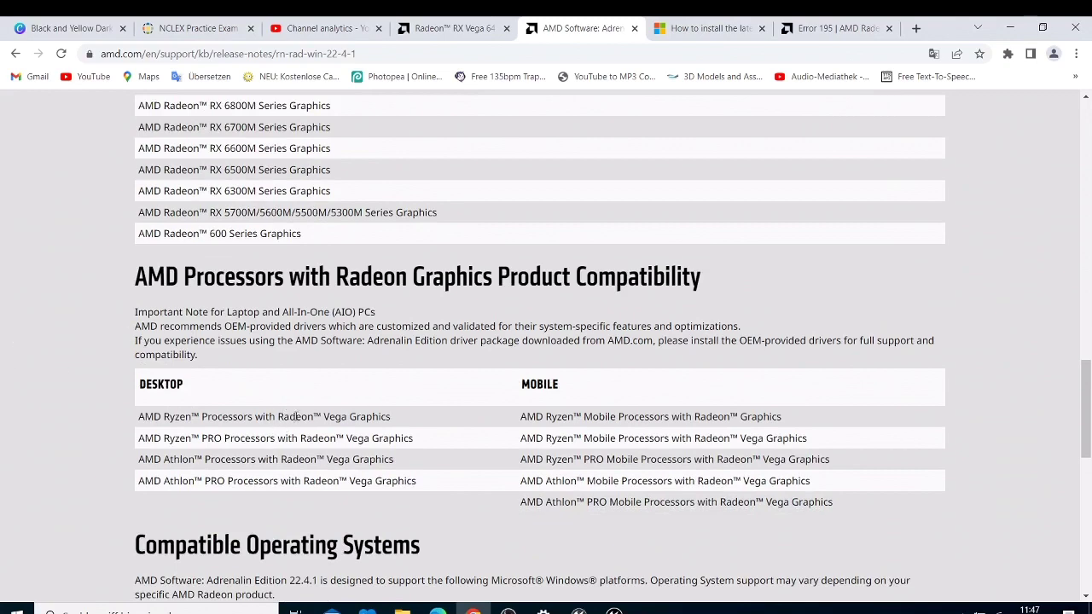
Finish reading the notes and return to the Radeon RX Vega 64 drivers page.
scroll(305, 414, down, 3)
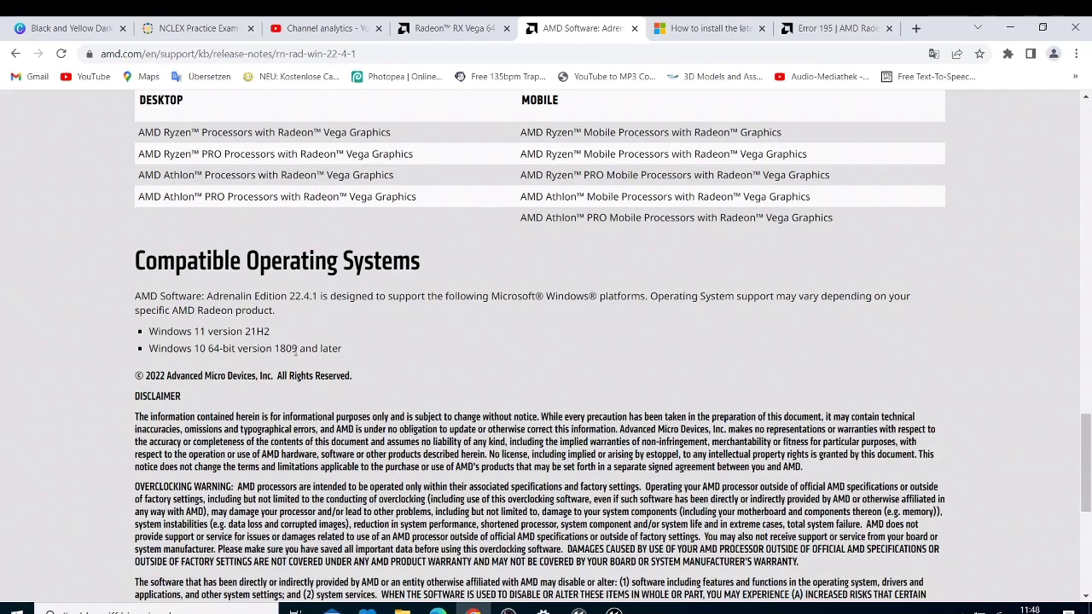
scroll(300, 352, down, 4)
scroll(301, 351, up, 4)
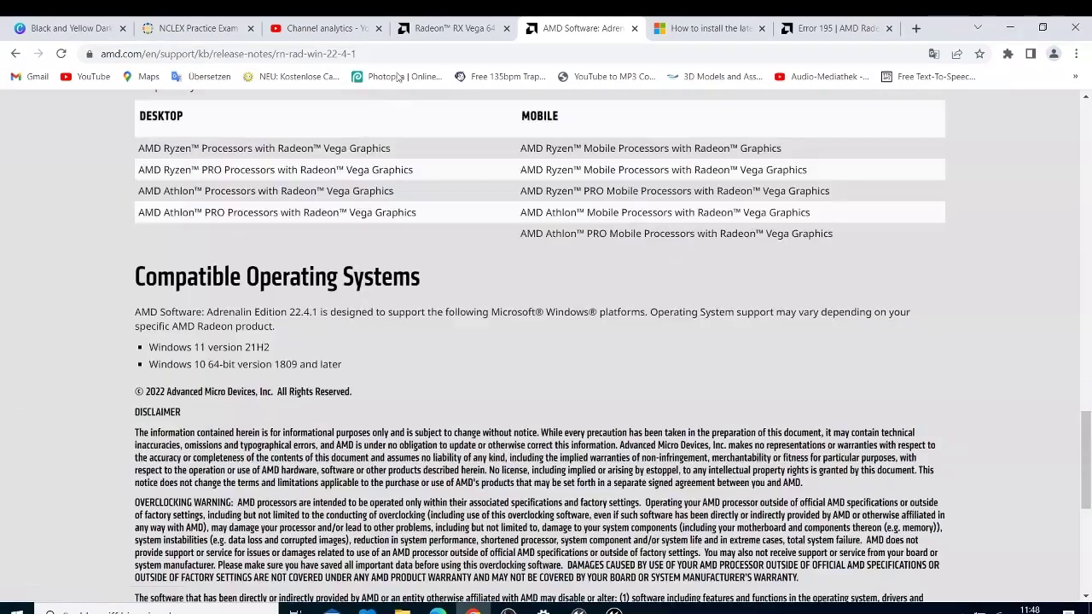
click(452, 29)
Go back to amd.com/en/support and view the Auto-Detect banner and product lists.
scroll(337, 357, down, 2)
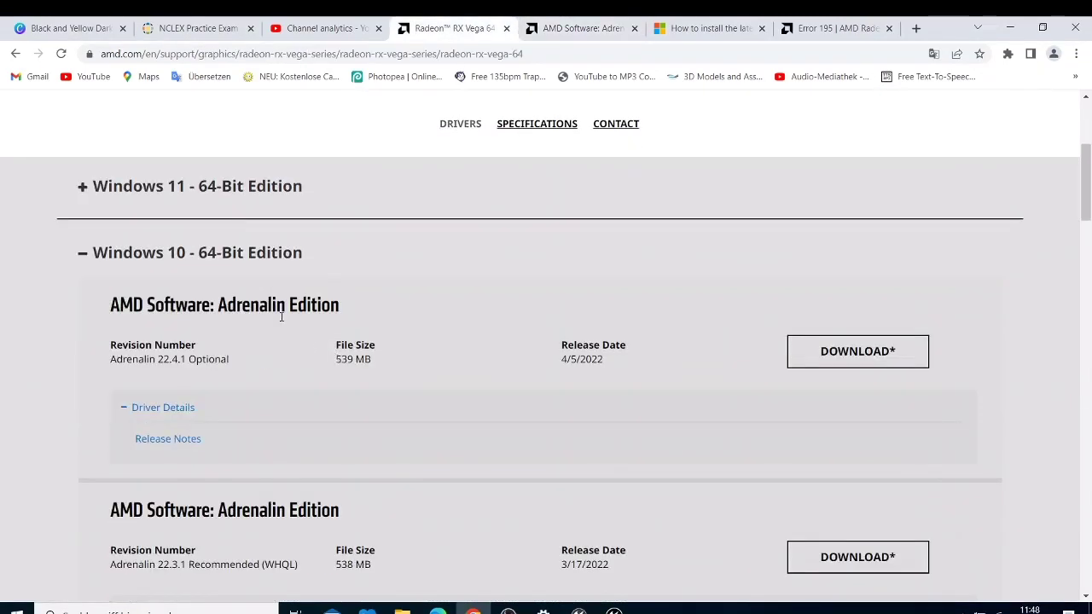
scroll(281, 317, up, 3)
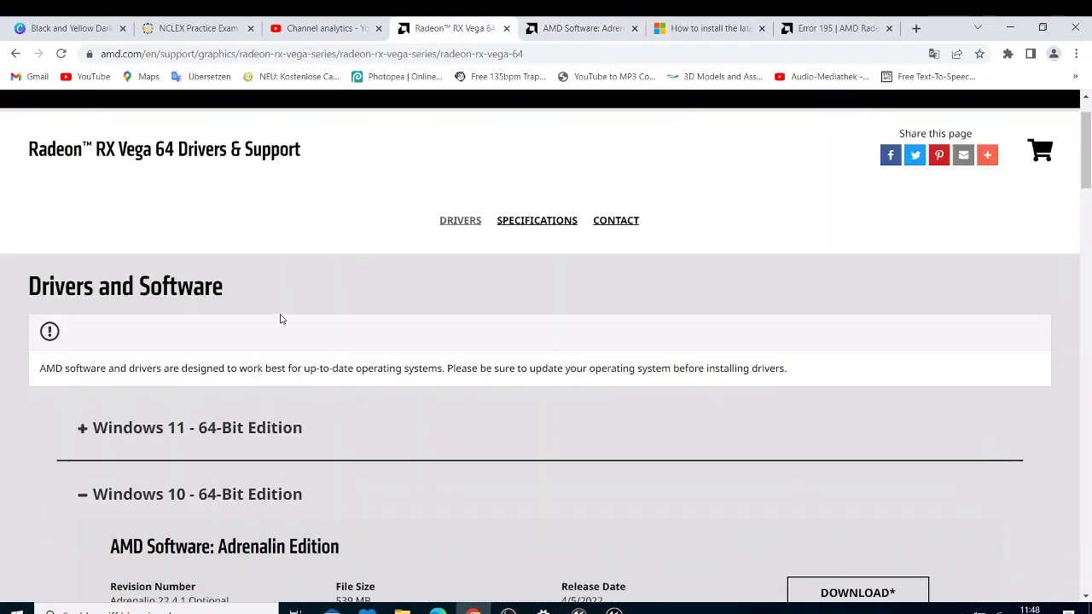
click(12, 53)
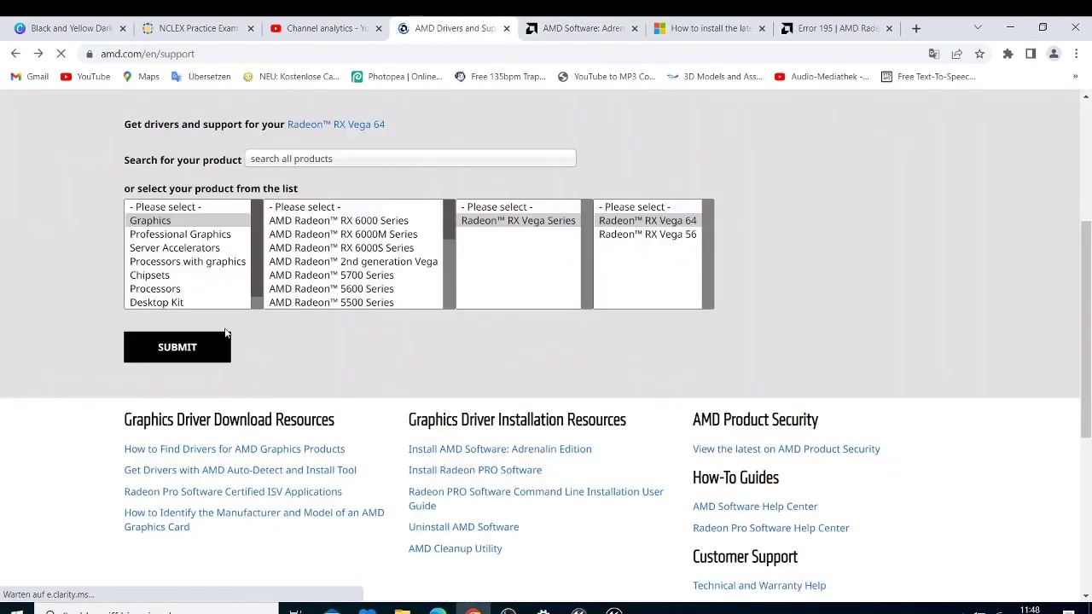
scroll(226, 332, up, 3)
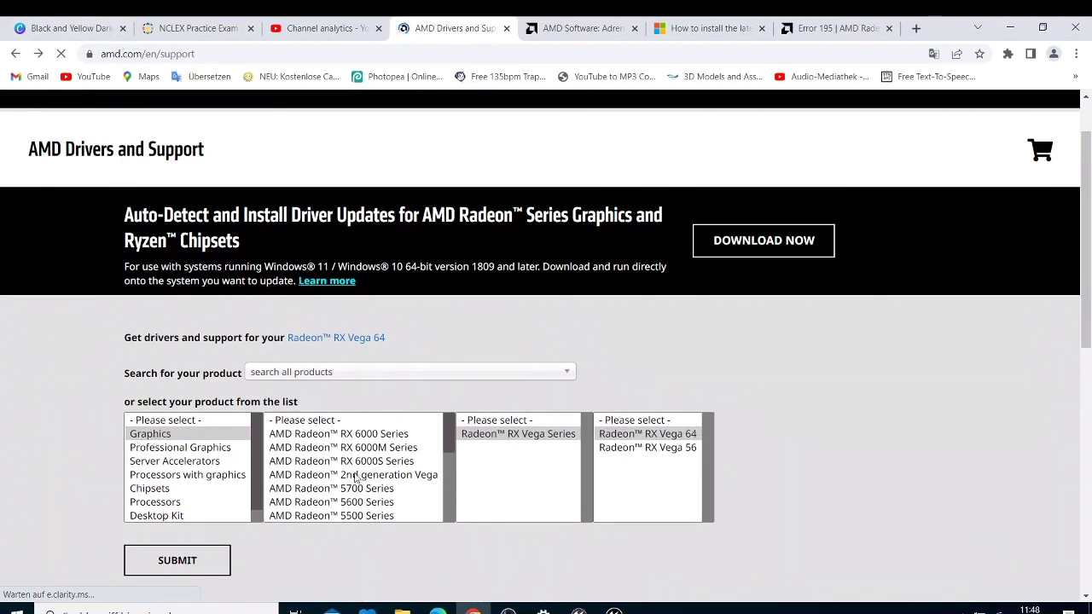
scroll(357, 478, down, 6)
scroll(358, 329, up, 2)
scroll(363, 371, up, 2)
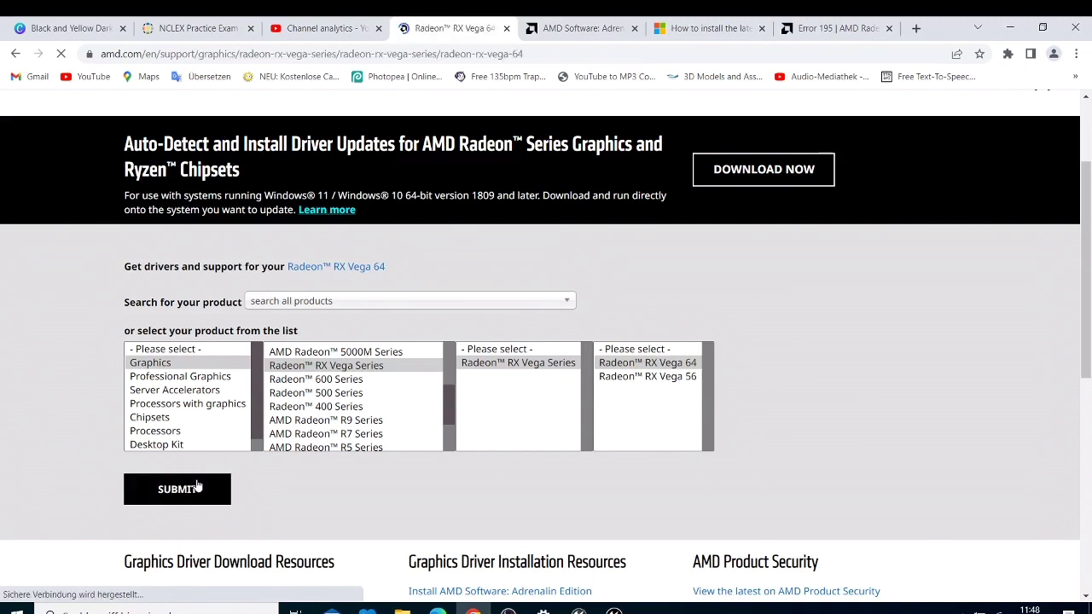
Scroll the RX Vega 64 support page and expand the Windows 7 driver listing.
scroll(291, 412, down, 2)
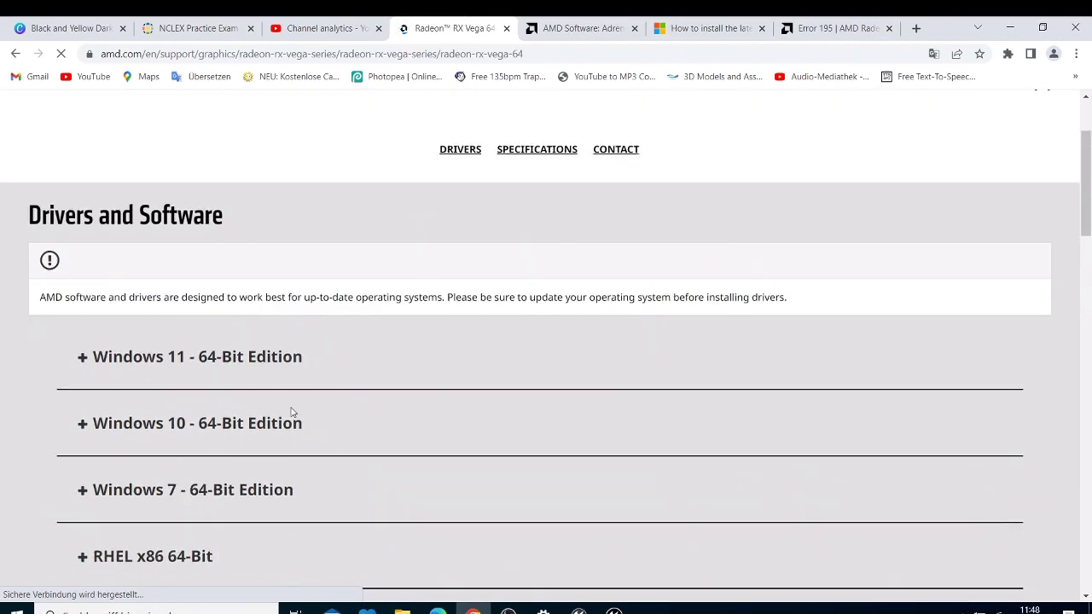
scroll(290, 412, down, 1)
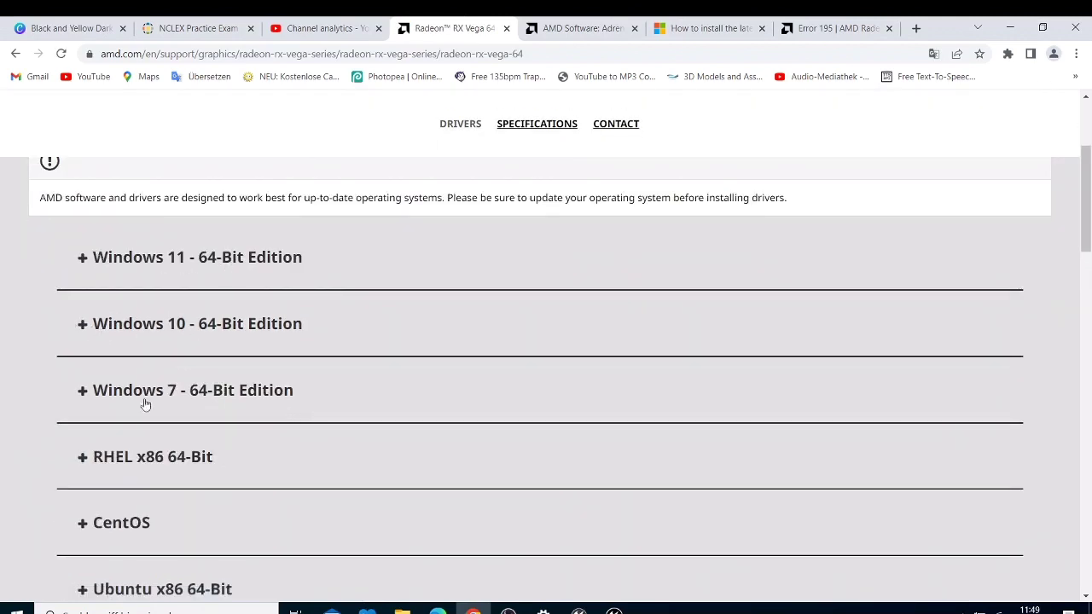
click(85, 393)
scroll(290, 468, down, 2)
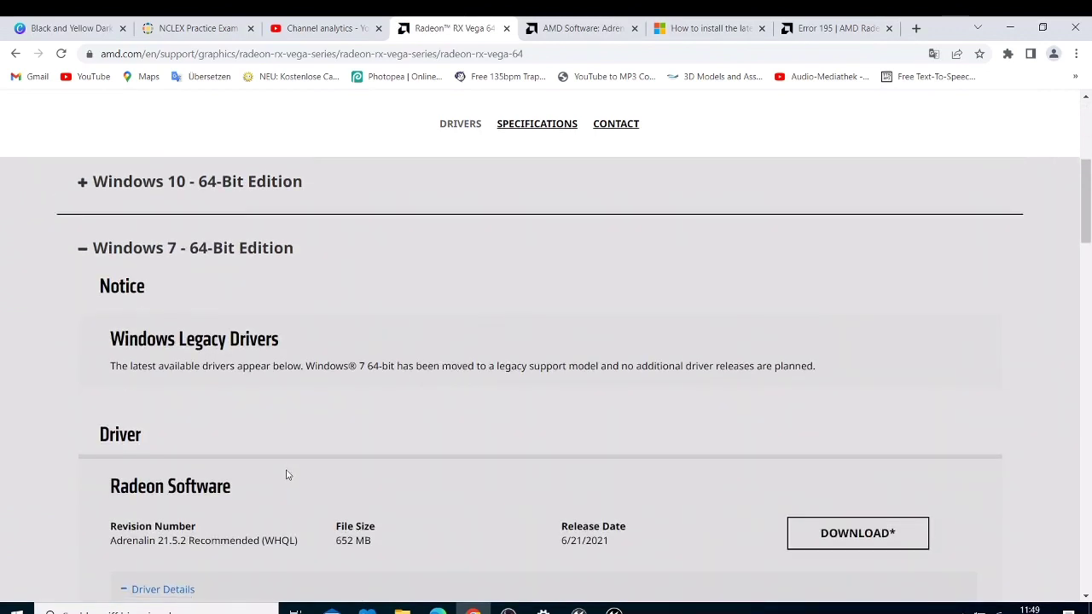
scroll(286, 466, up, 2)
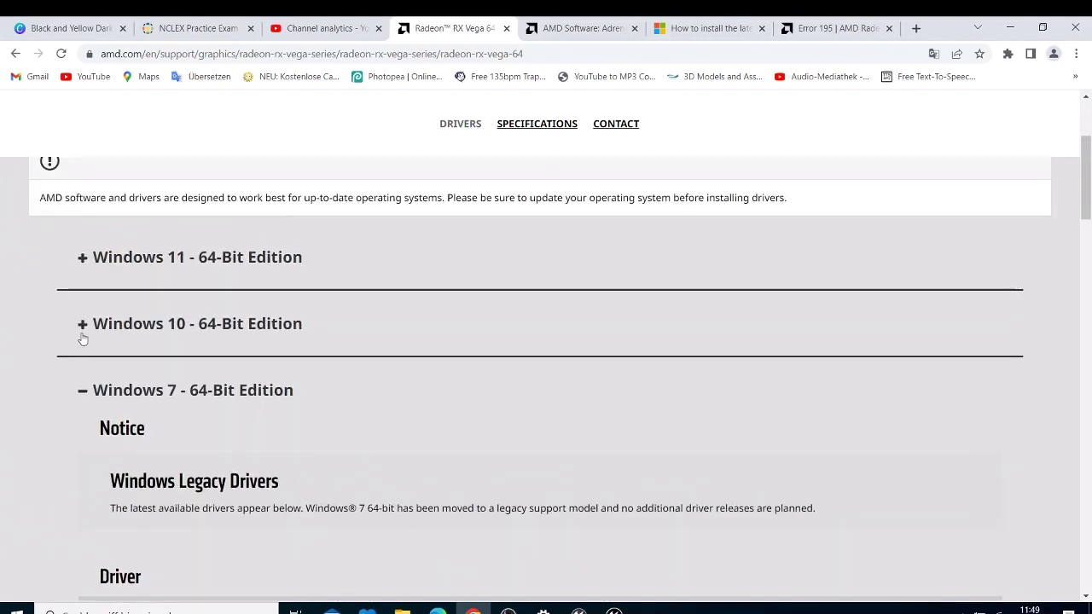
Expand Windows 10 64-Bit Edition and scroll down to the 38 MB Auto-Detect and Install tool.
click(82, 324)
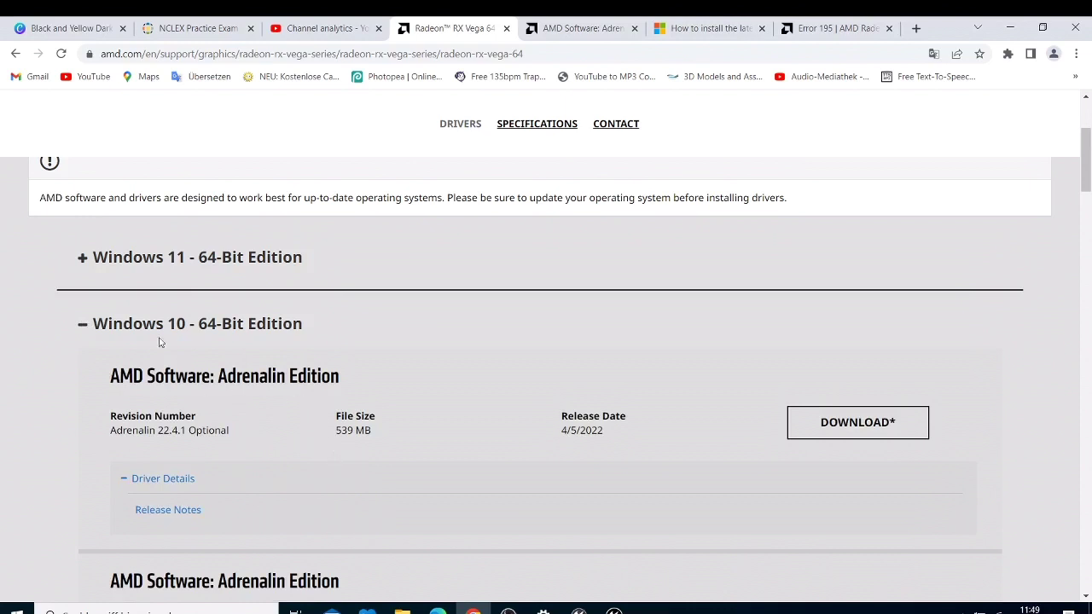
scroll(390, 403, down, 1)
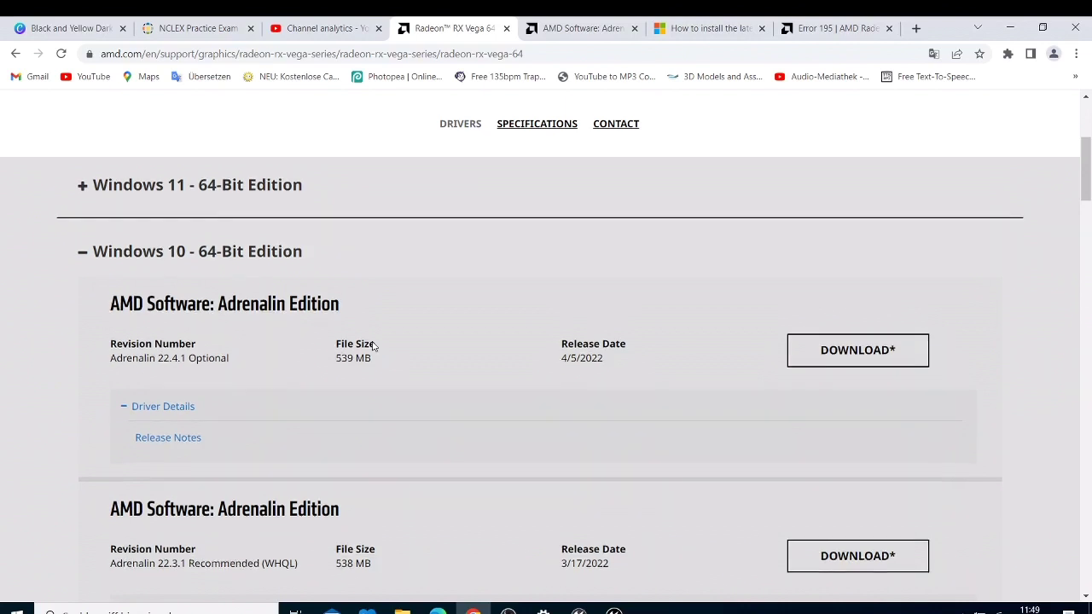
scroll(384, 405, down, 4)
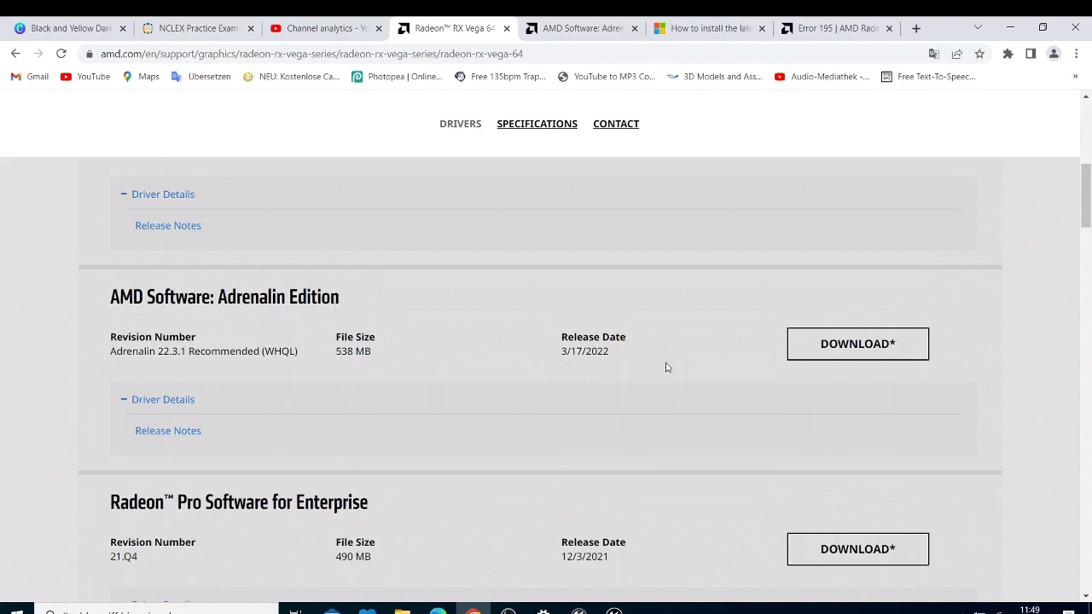
scroll(629, 404, down, 1)
scroll(627, 410, up, 4)
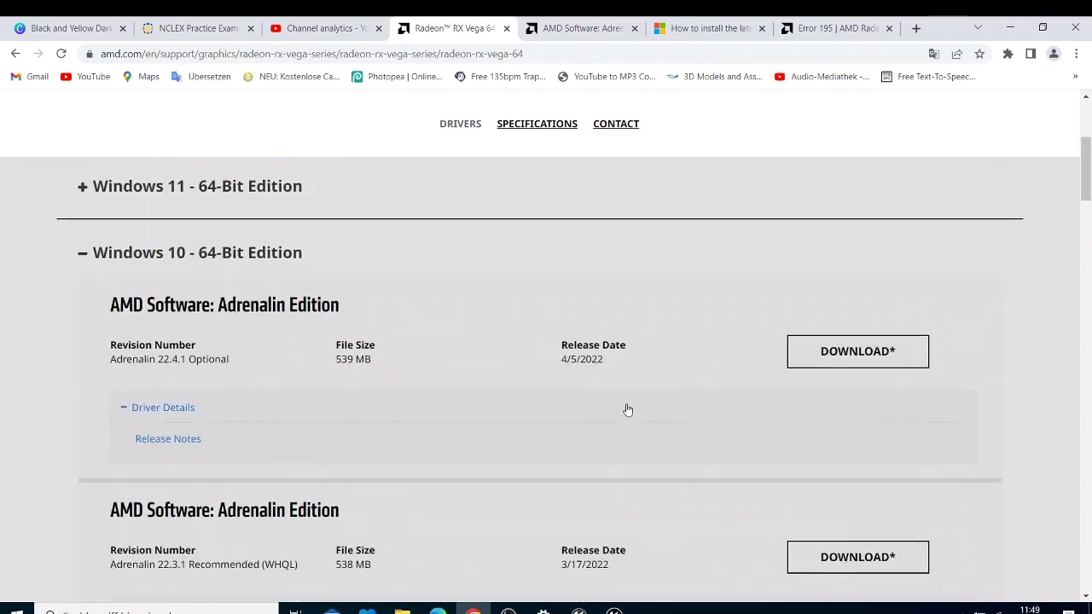
scroll(628, 411, down, 5)
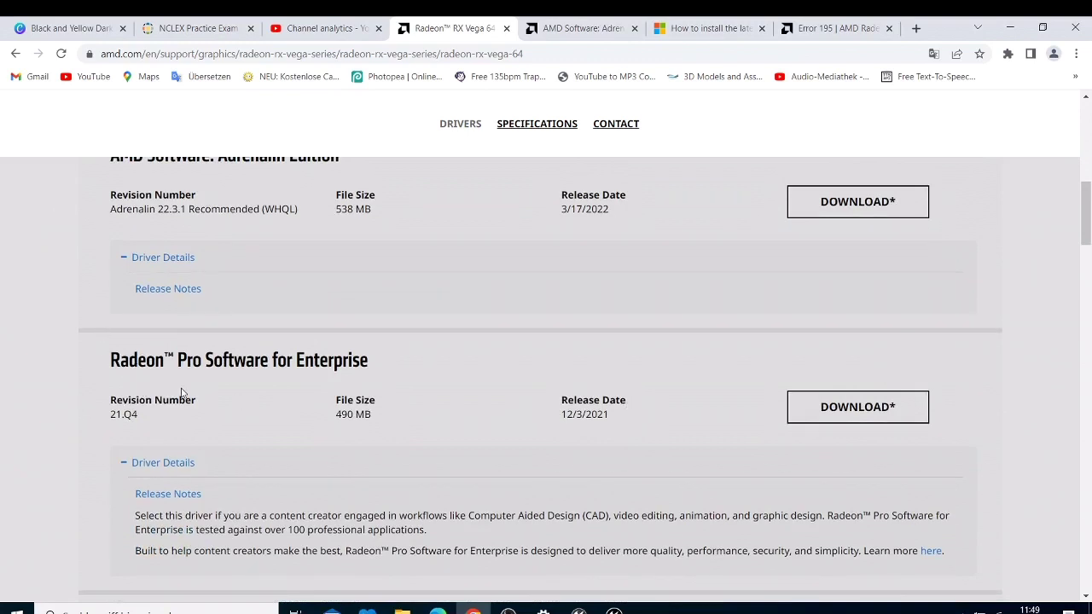
scroll(174, 415, down, 3)
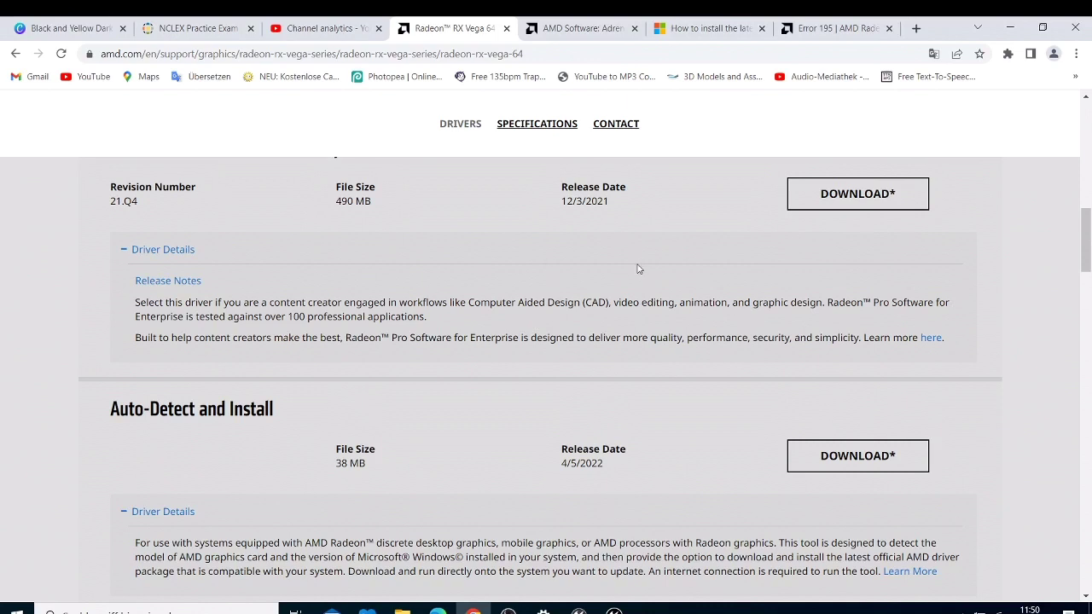
From the Downloads window, extract the Adrenalin setup to its default folder.
mouse_move(403, 608)
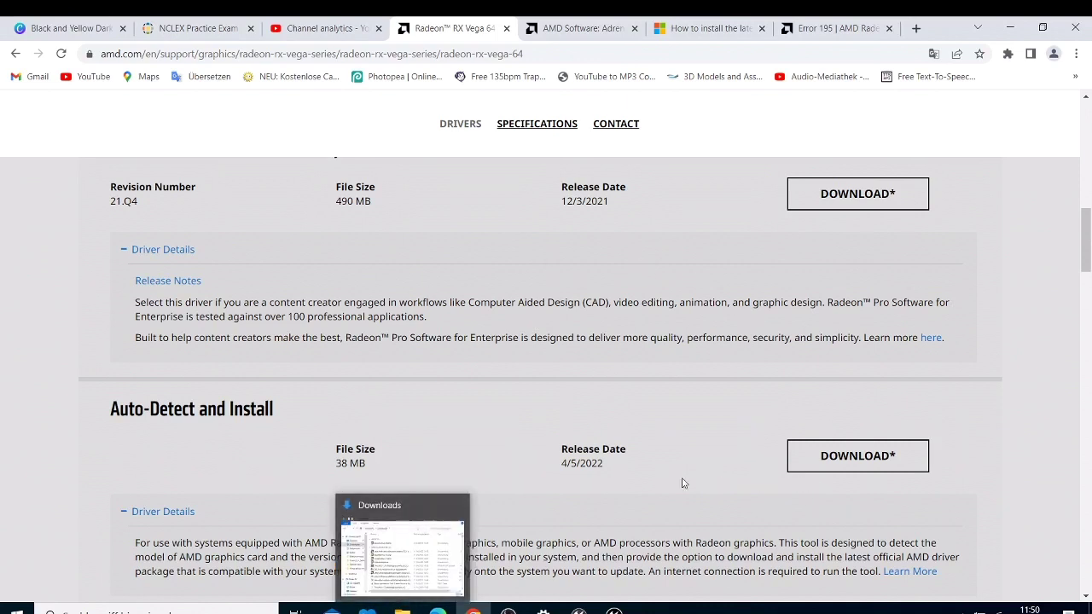
click(401, 551)
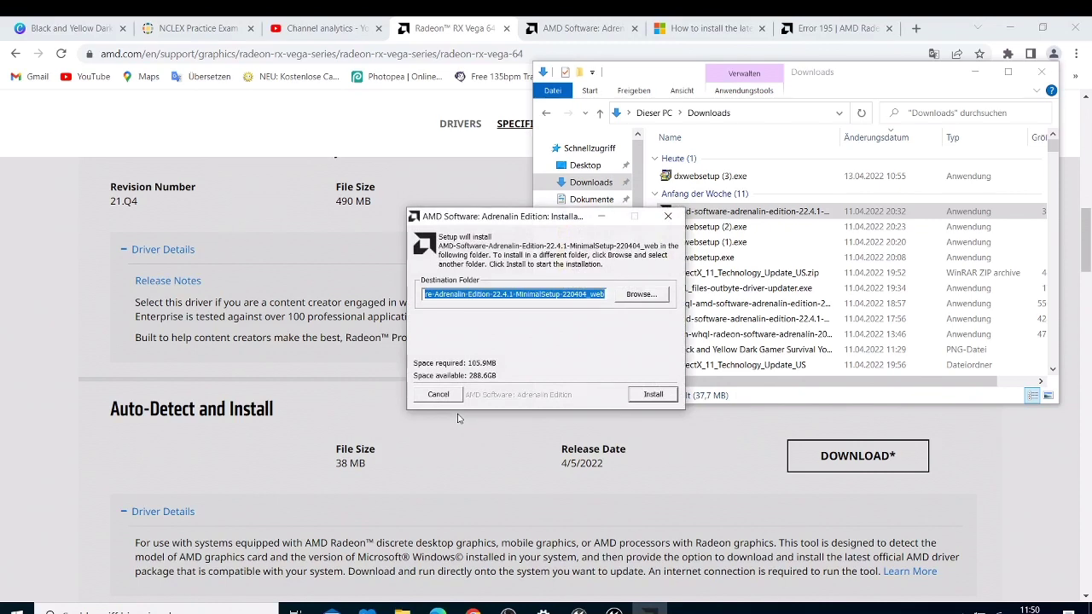
click(655, 397)
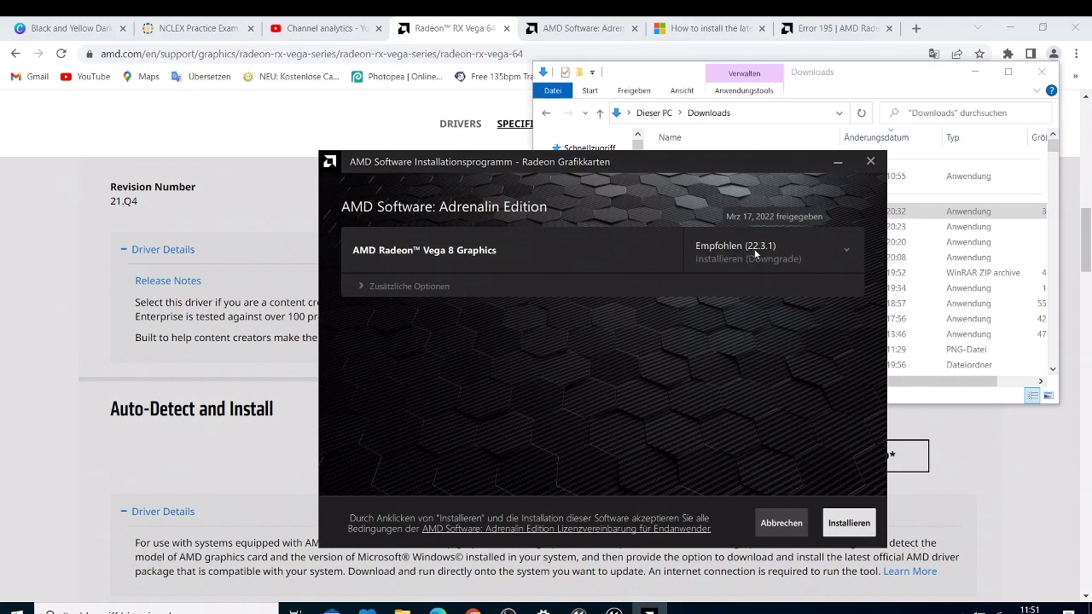
Select Optional 22.4.1 in the installer and enable 'Auf Werkseinstellungen zurücksetzen'.
click(850, 251)
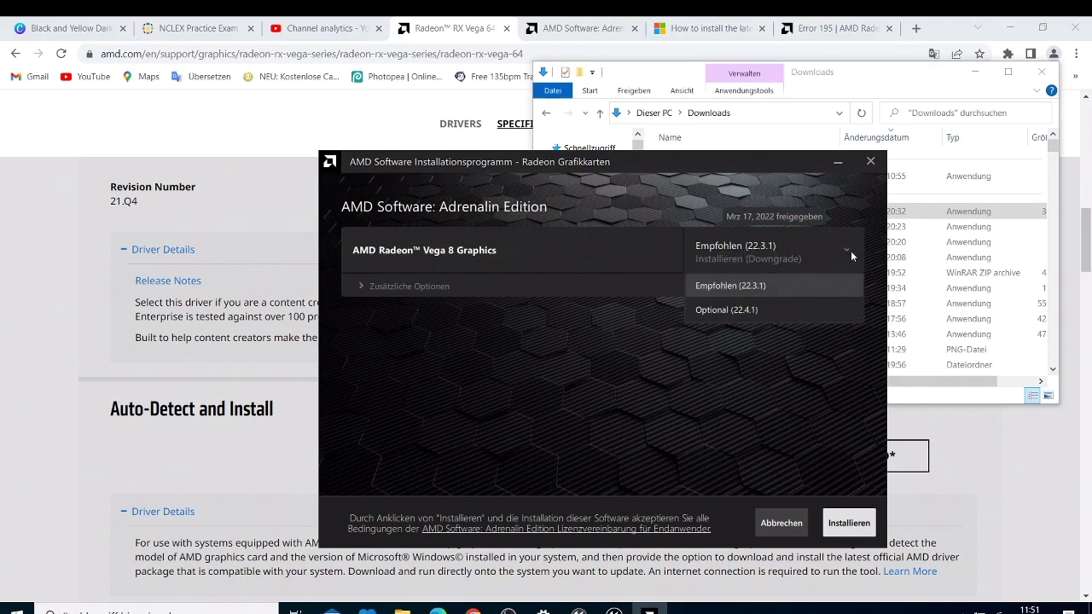
click(729, 320)
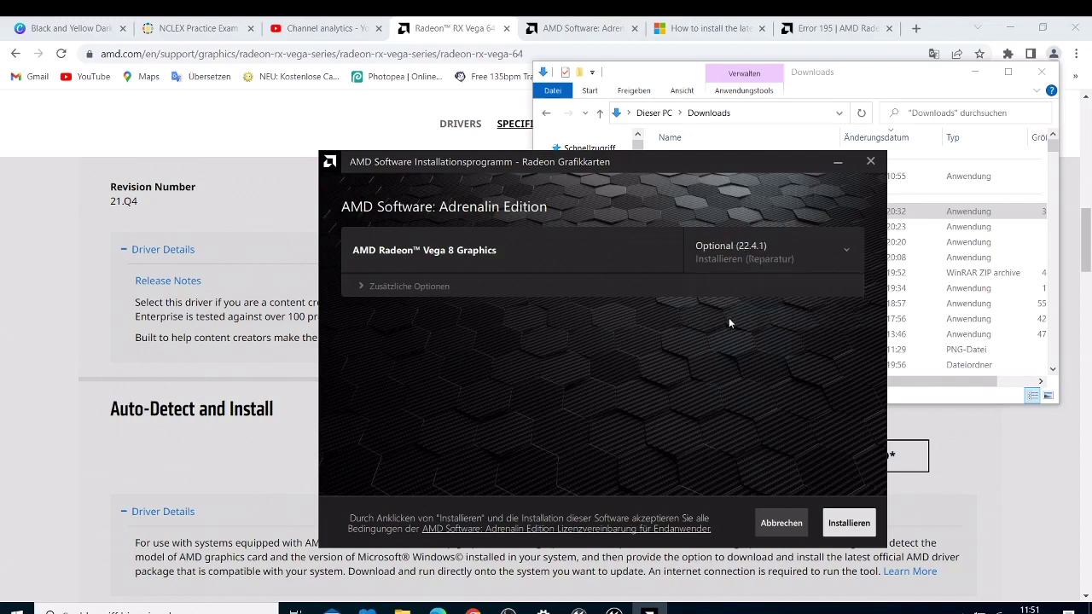
click(362, 287)
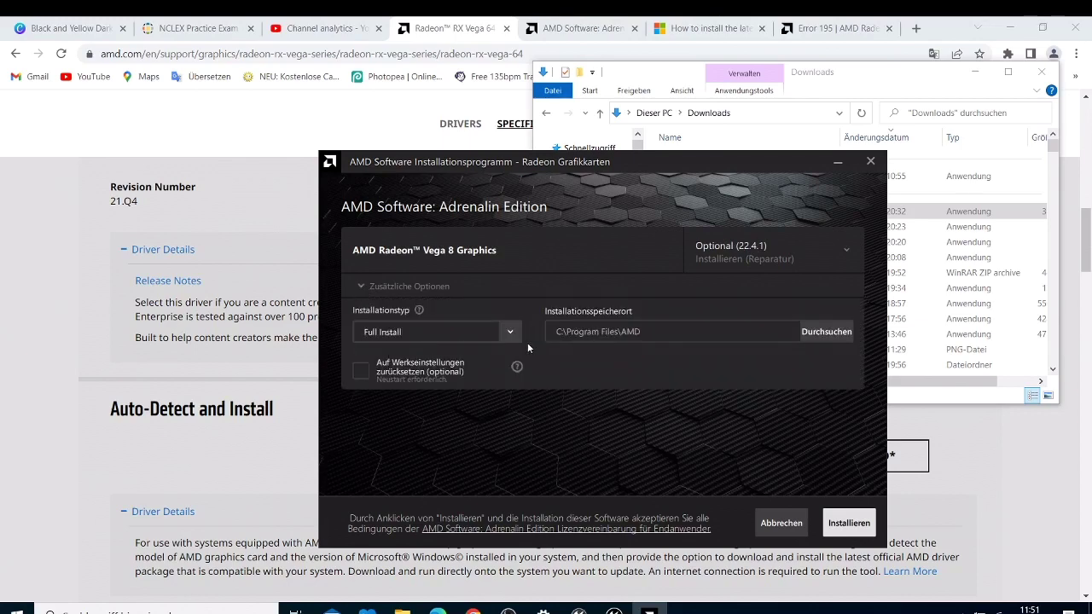
click(360, 372)
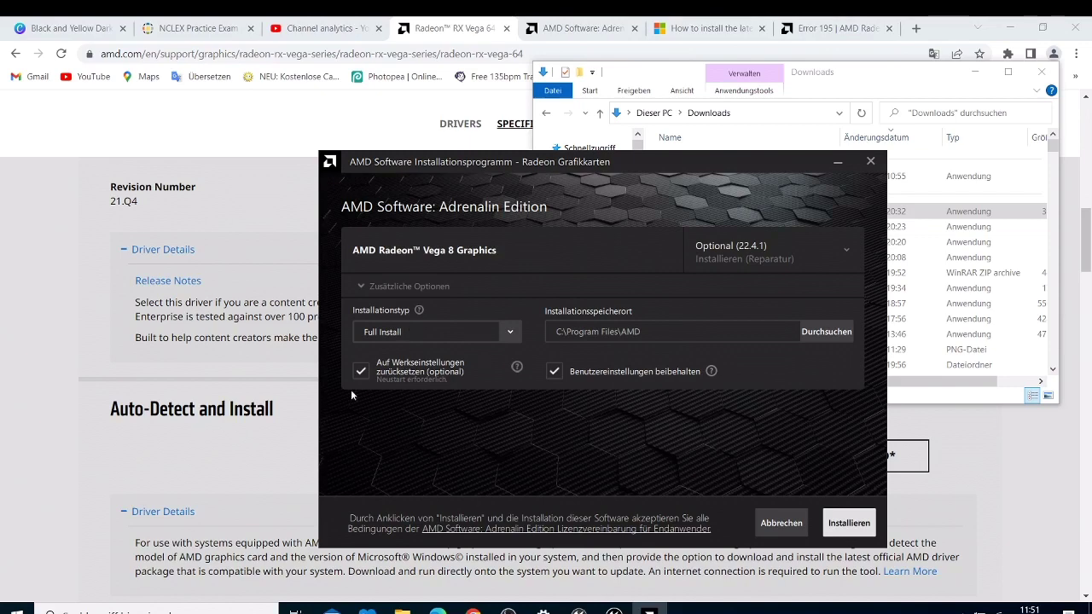
click(16, 611)
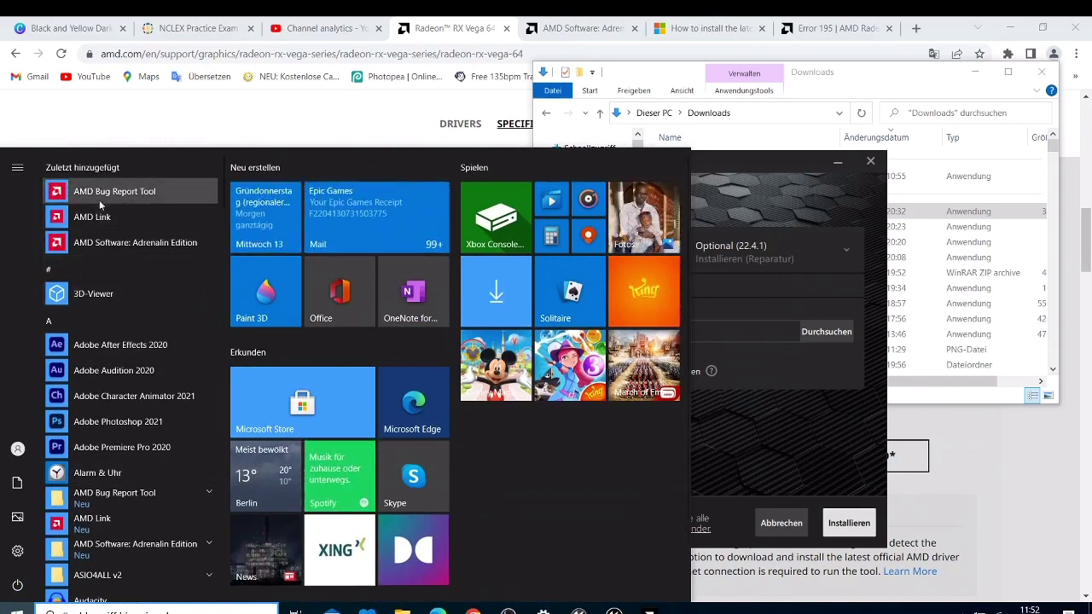
Dismiss the AMD Bug Report Tool context menu and close the Start menu.
right_click(99, 199)
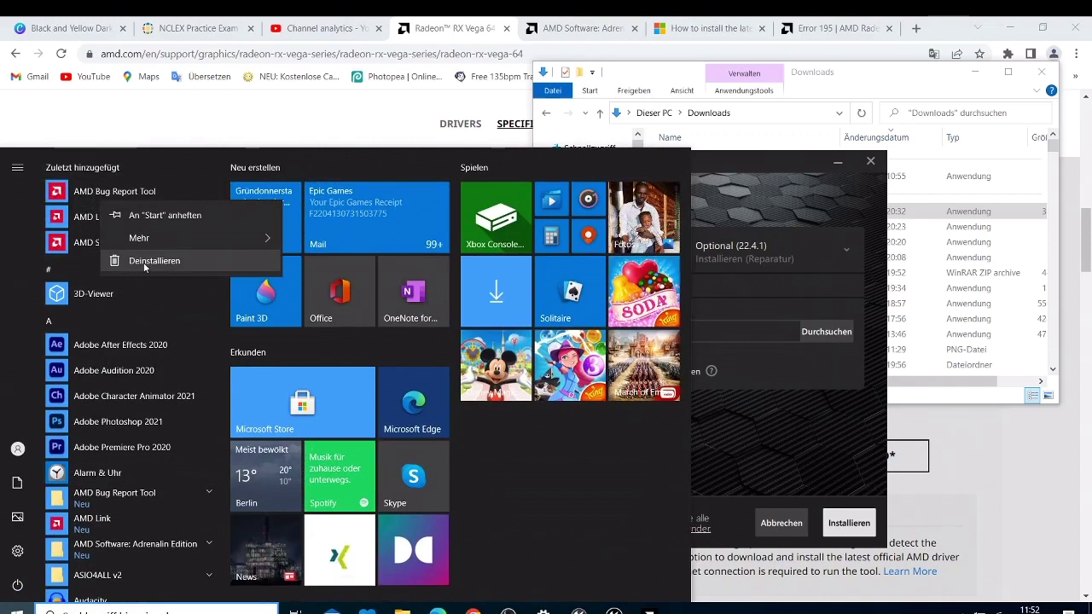
click(213, 260)
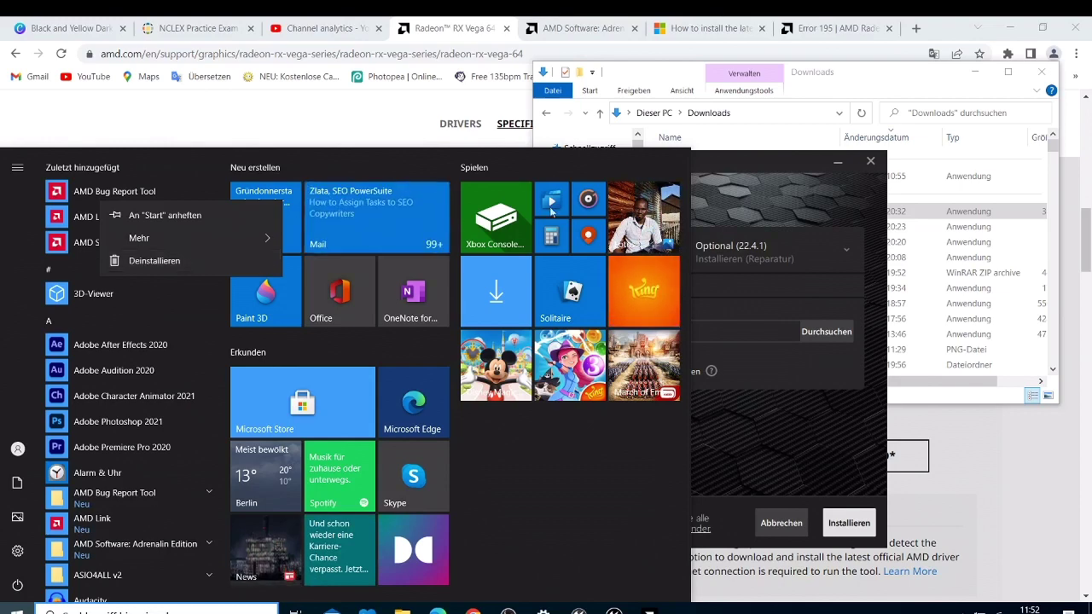
click(749, 151)
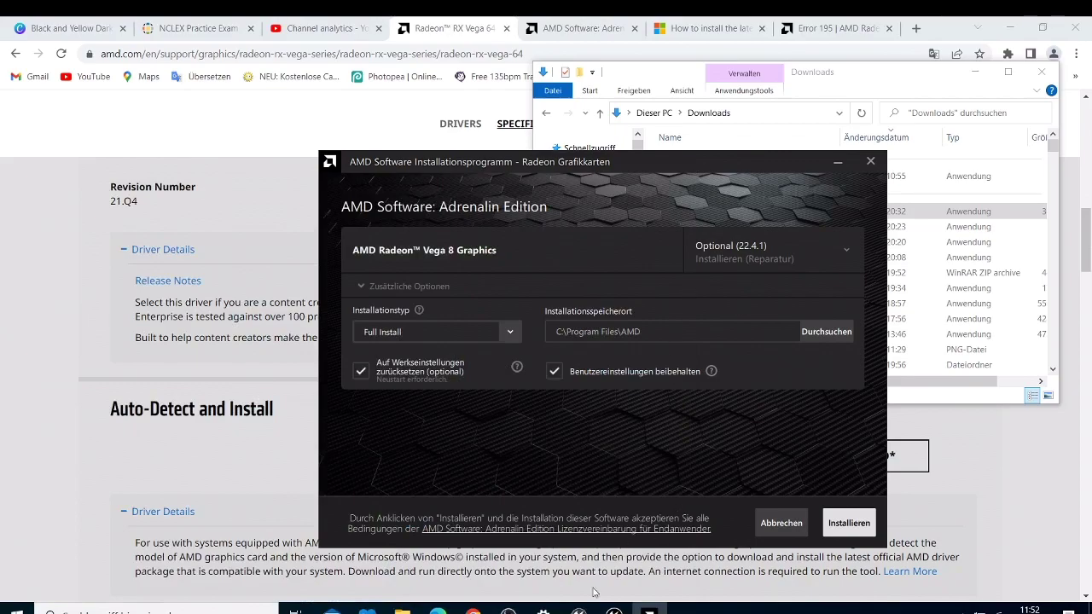
Orbit around the MetaHumanSample scene, then switch to Mytestproject showing its 7-actor Main level.
click(580, 611)
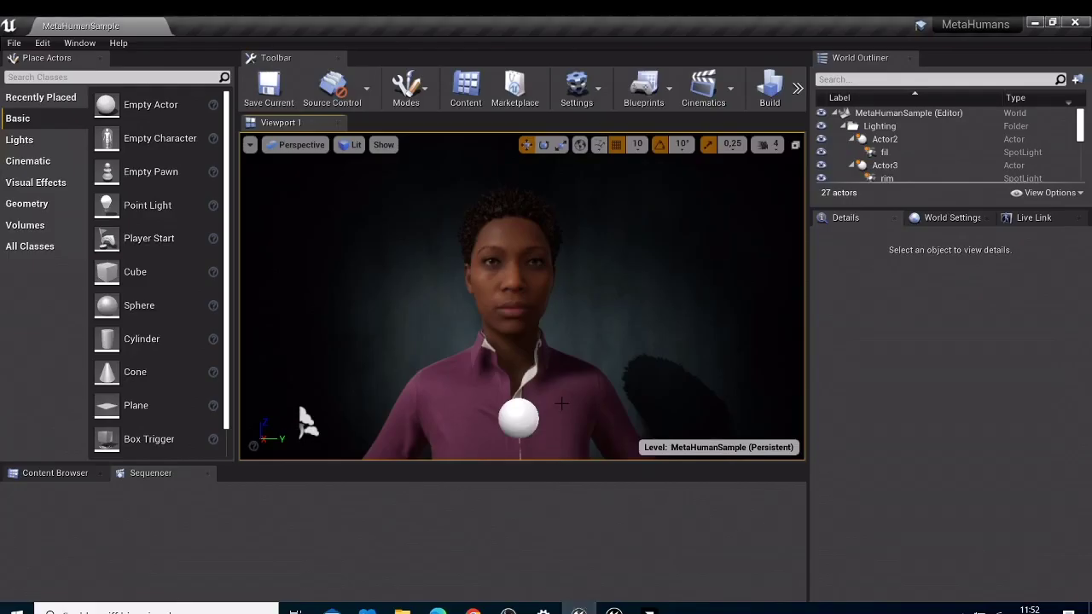
drag(561, 393, 597, 389)
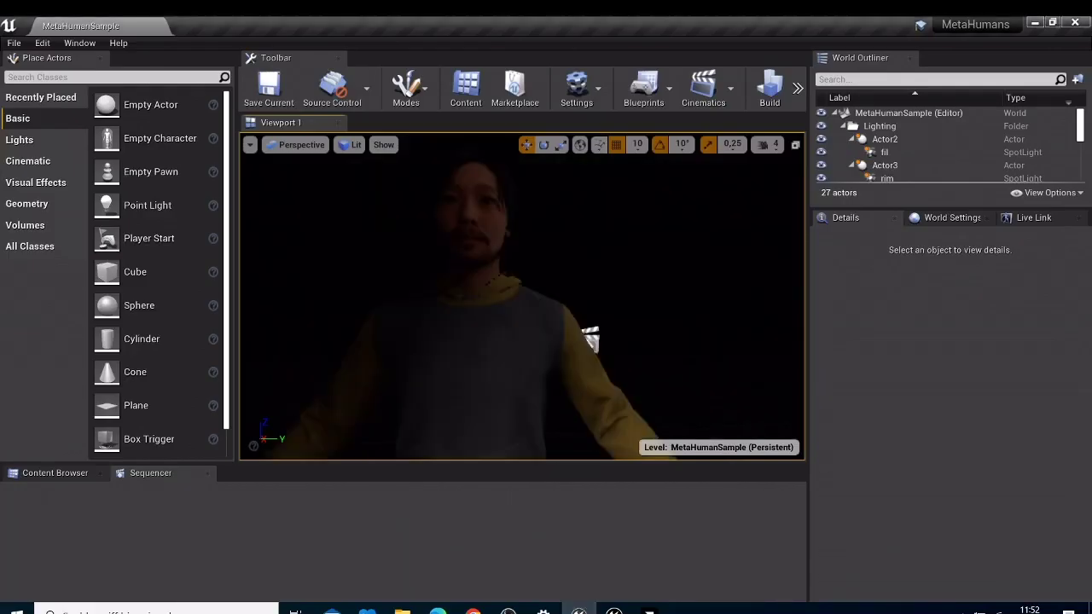
scroll(416, 357, down, 3)
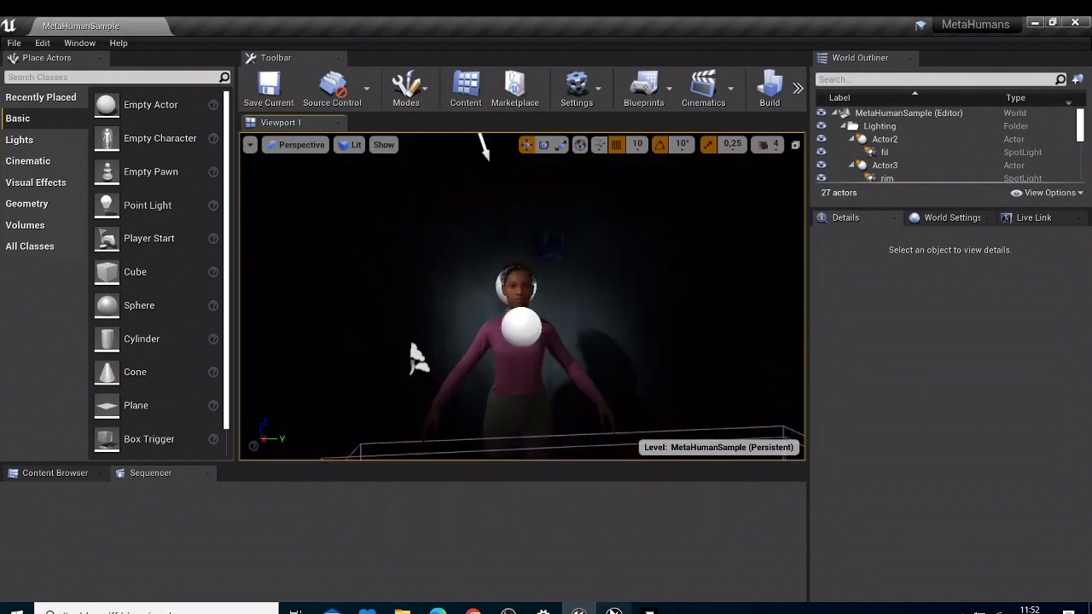
click(611, 608)
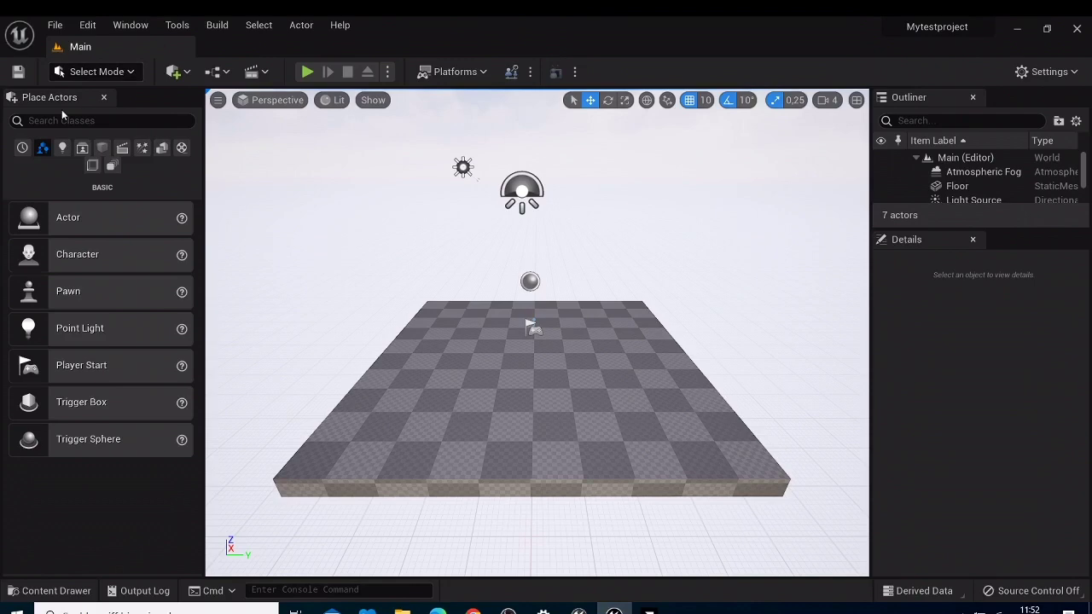
From the Content Drawer, open Content > LowPolyMedievalConstructions > Maps and load Map_3.
click(17, 591)
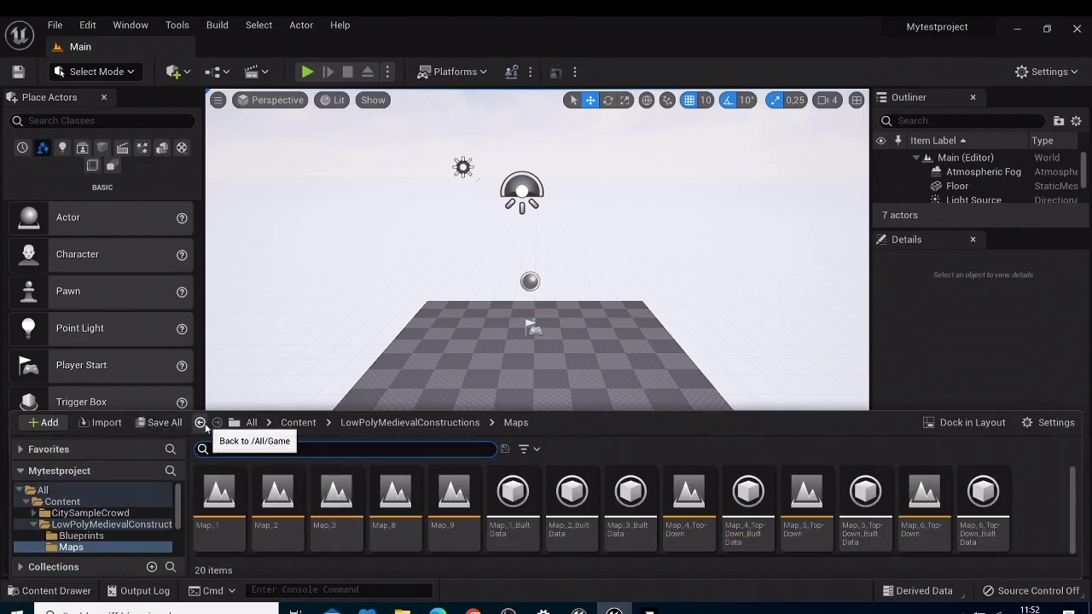
click(201, 424)
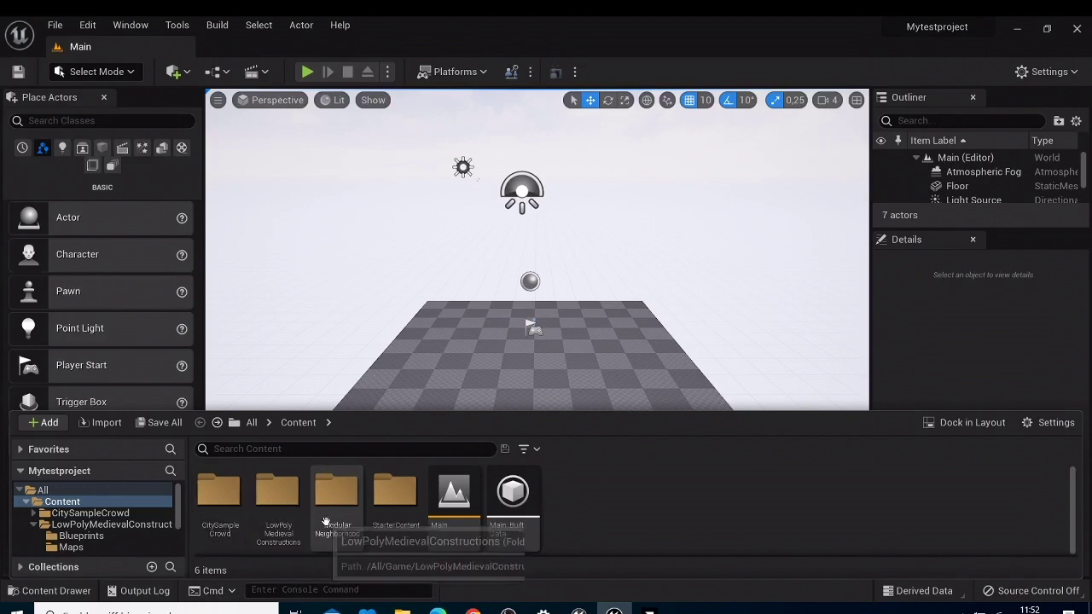
click(275, 487)
double_click(274, 487)
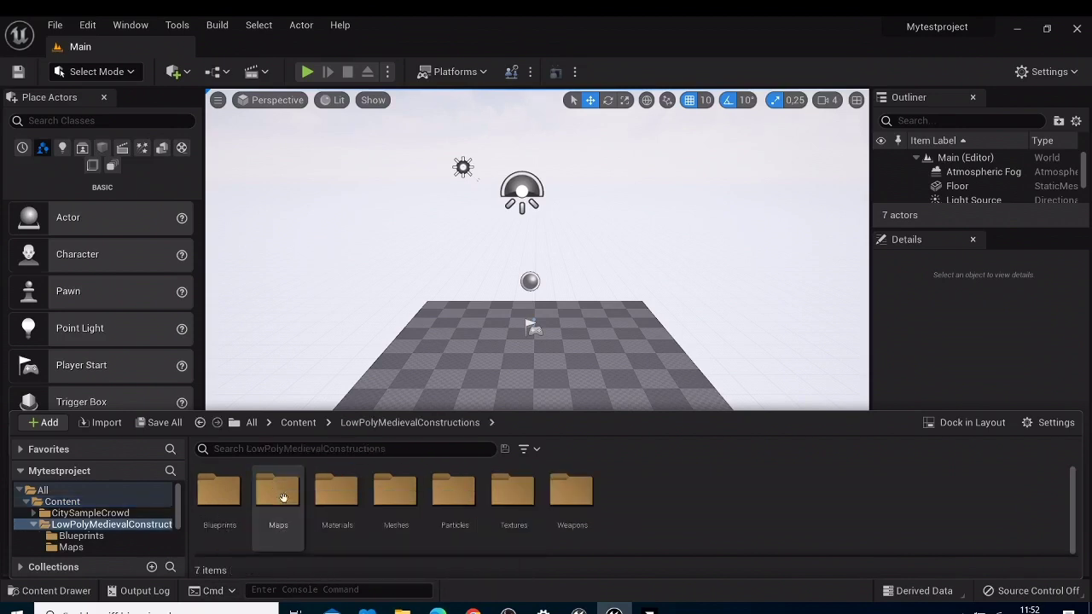
double_click(284, 501)
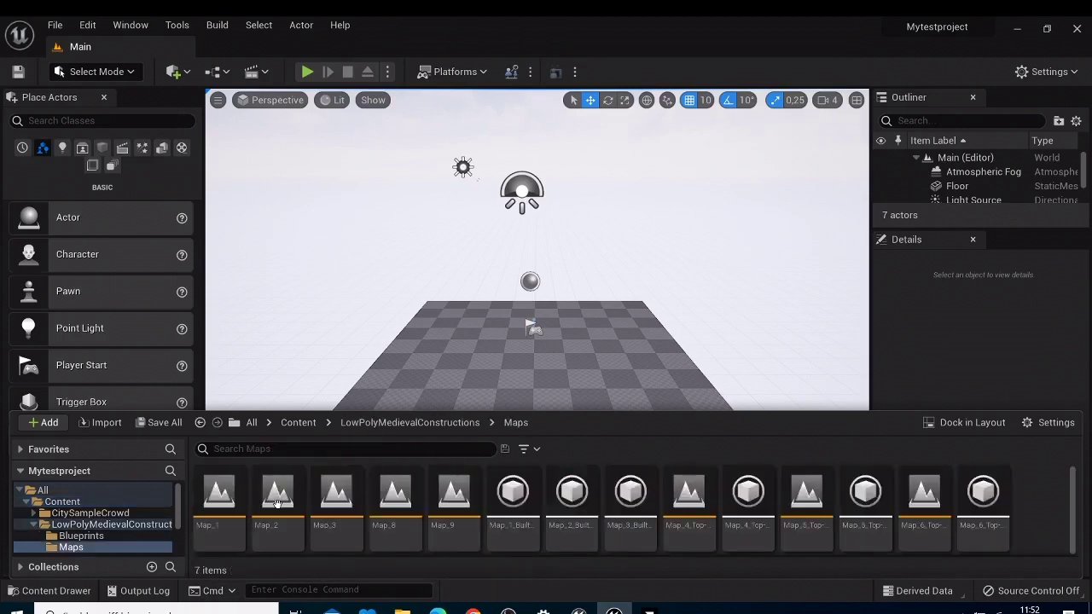
double_click(333, 522)
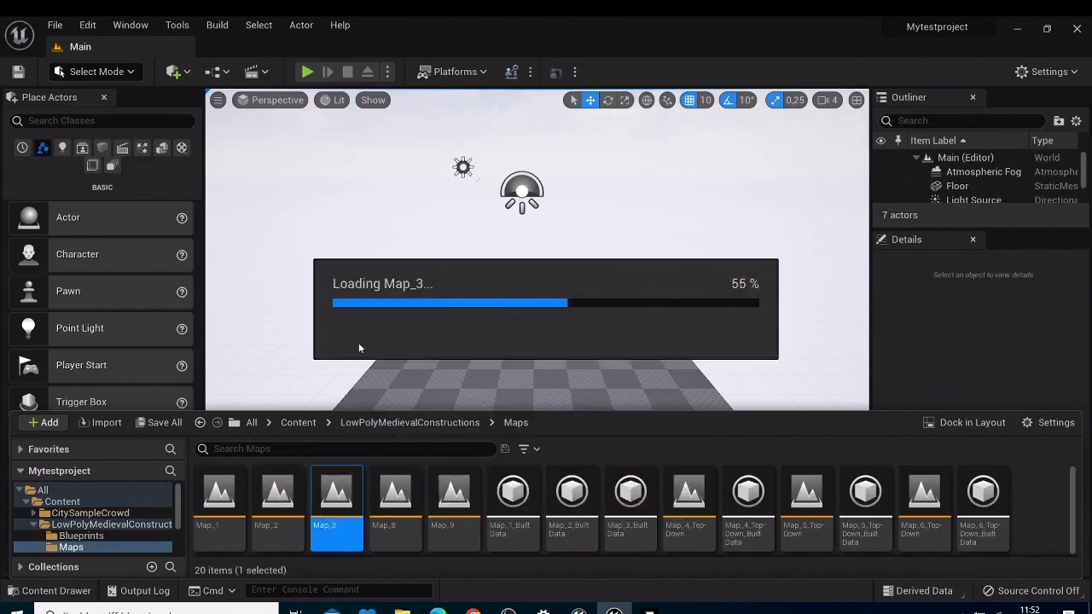